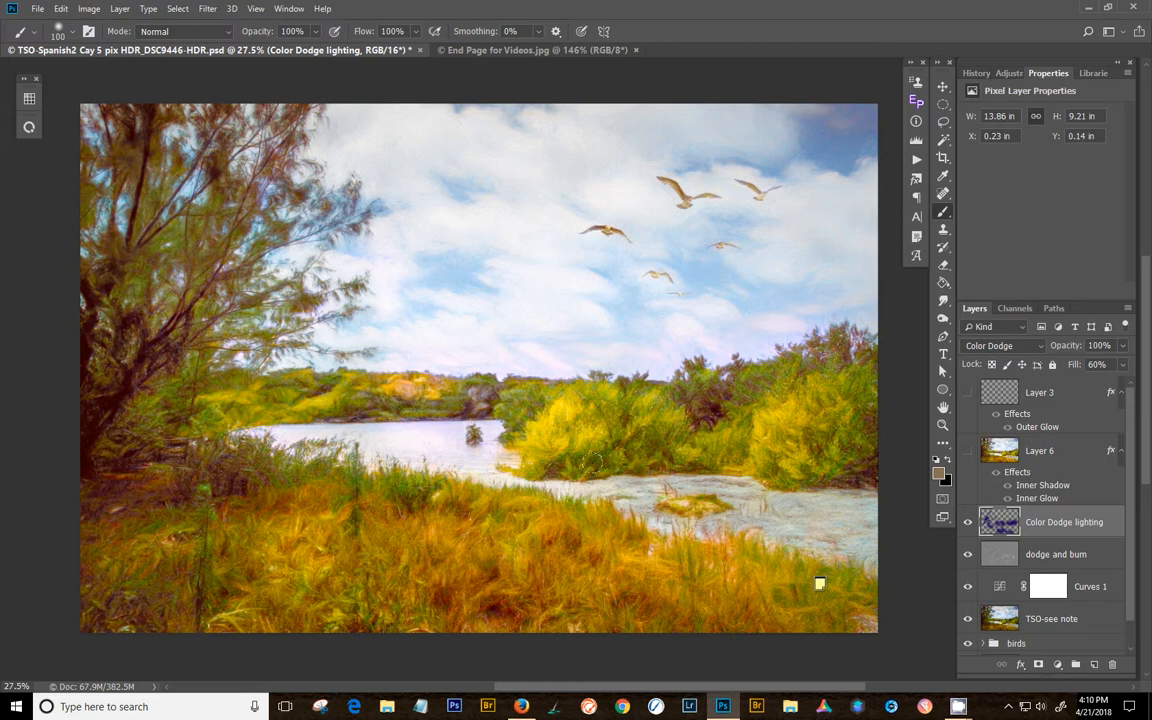
# Stamp all visible layers into a new layer above Color Dodge lighting and open its Layer Style settings
pyautogui.hotkey('ctrl', 'shift', 'alt', 'e')
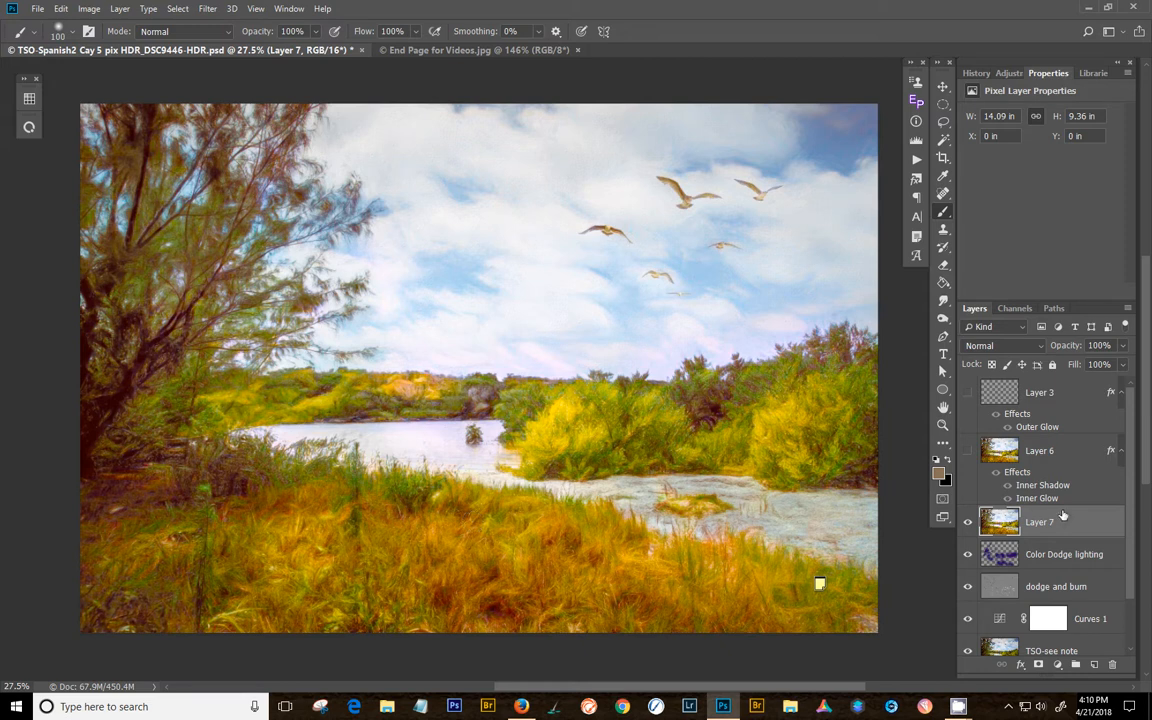
pyautogui.press('space')
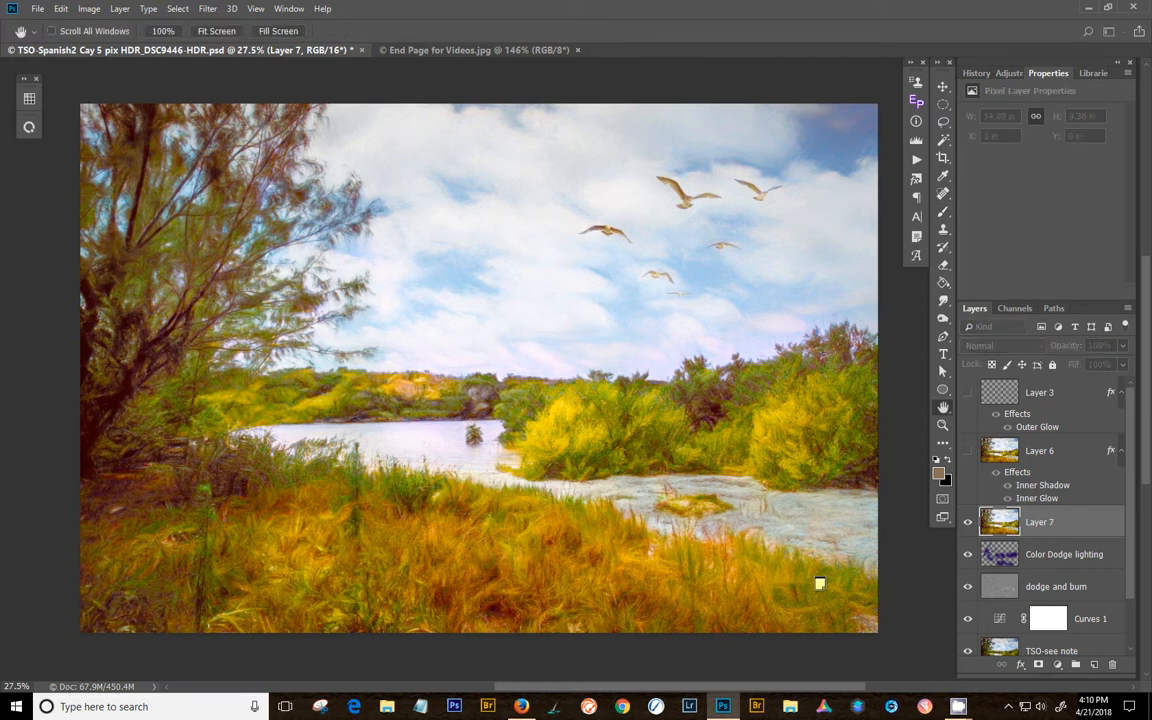
pyautogui.moveTo(504, 82); pyautogui.dragTo(637, 189)
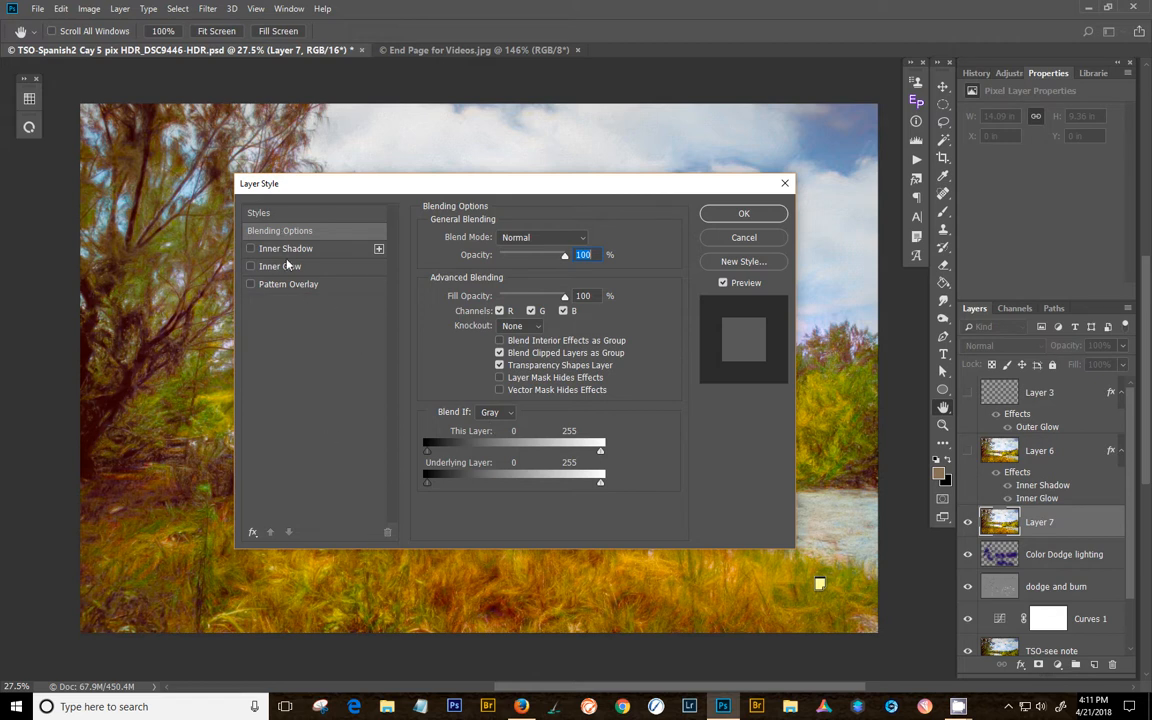
# Show all available effects in the layer style list and reposition the dialog to reveal more of the image
pyautogui.click(253, 532)
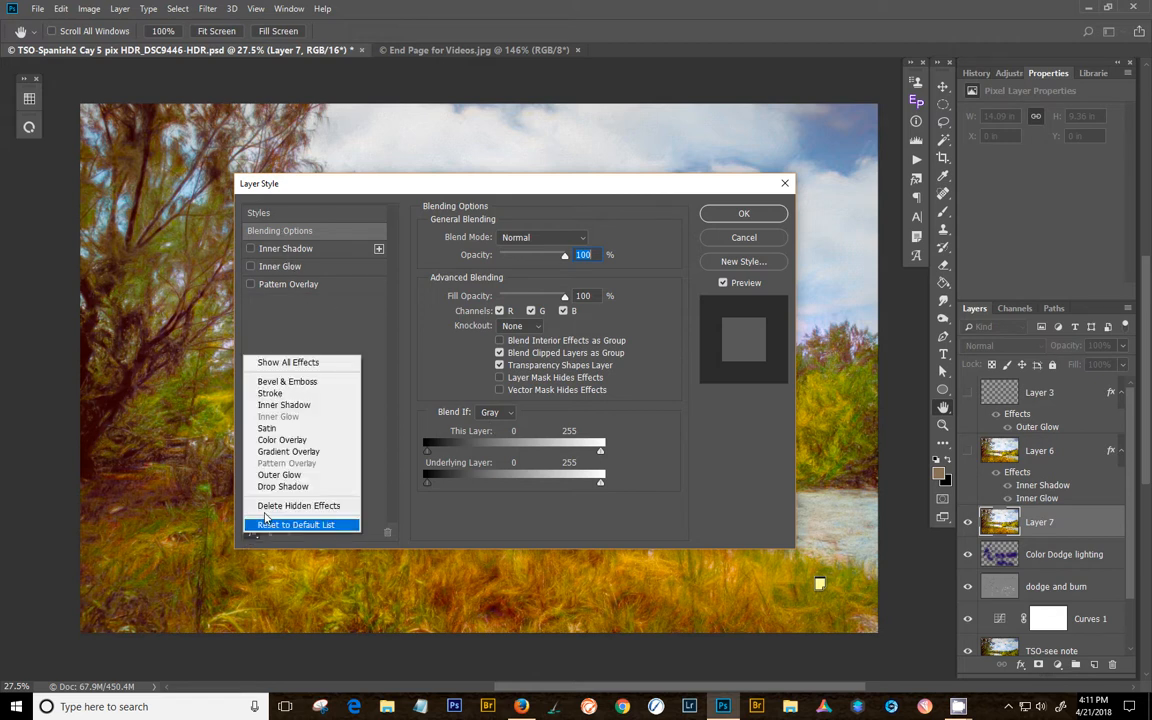
pyautogui.click(290, 363)
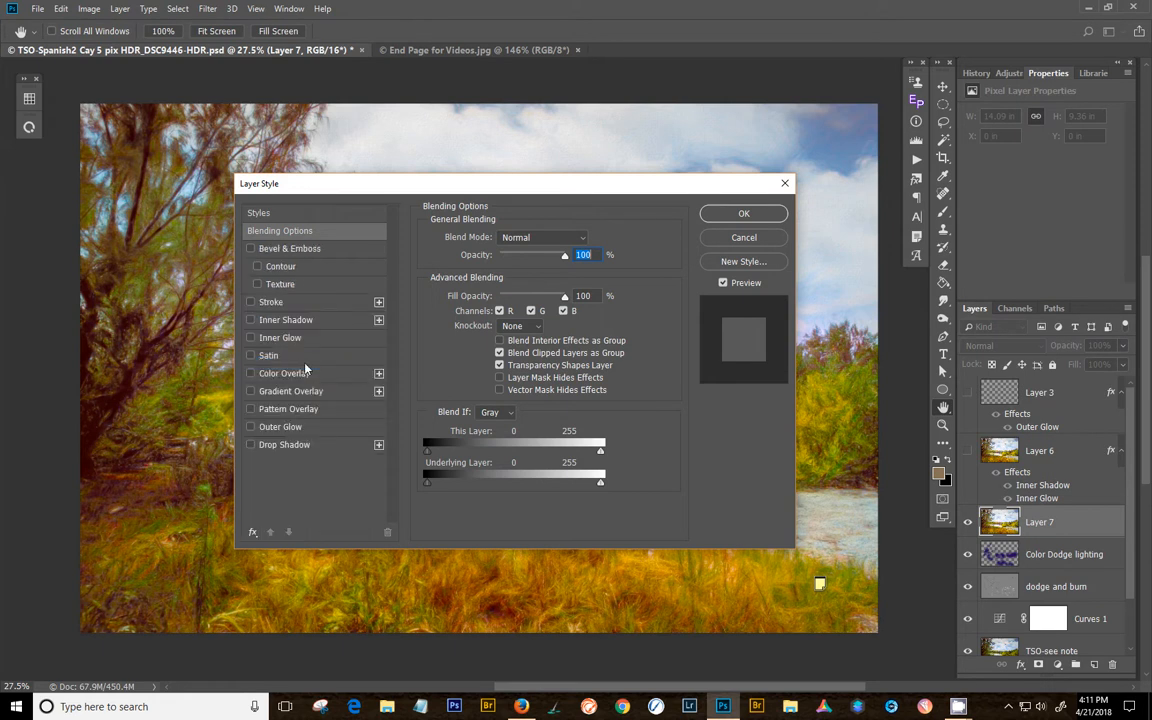
pyautogui.moveTo(384, 186); pyautogui.dragTo(298, 213)
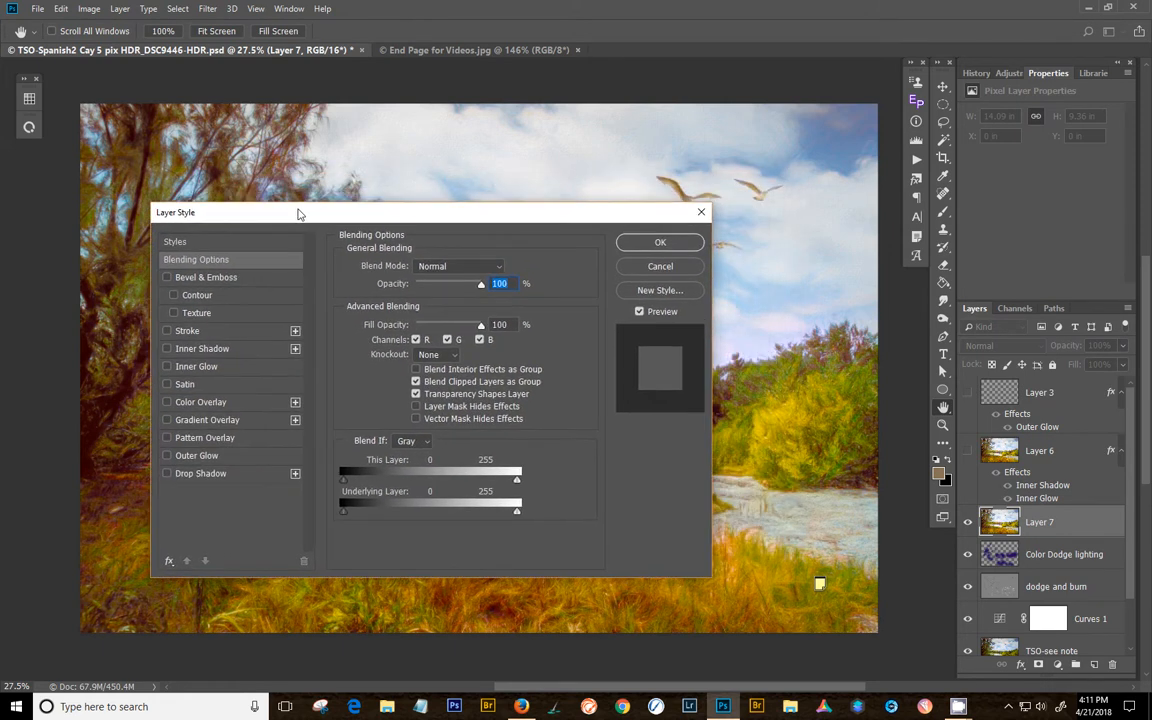
# Add an Inner Glow to the stamped layer with 52% choke and 51 px size
pyautogui.click(183, 368)
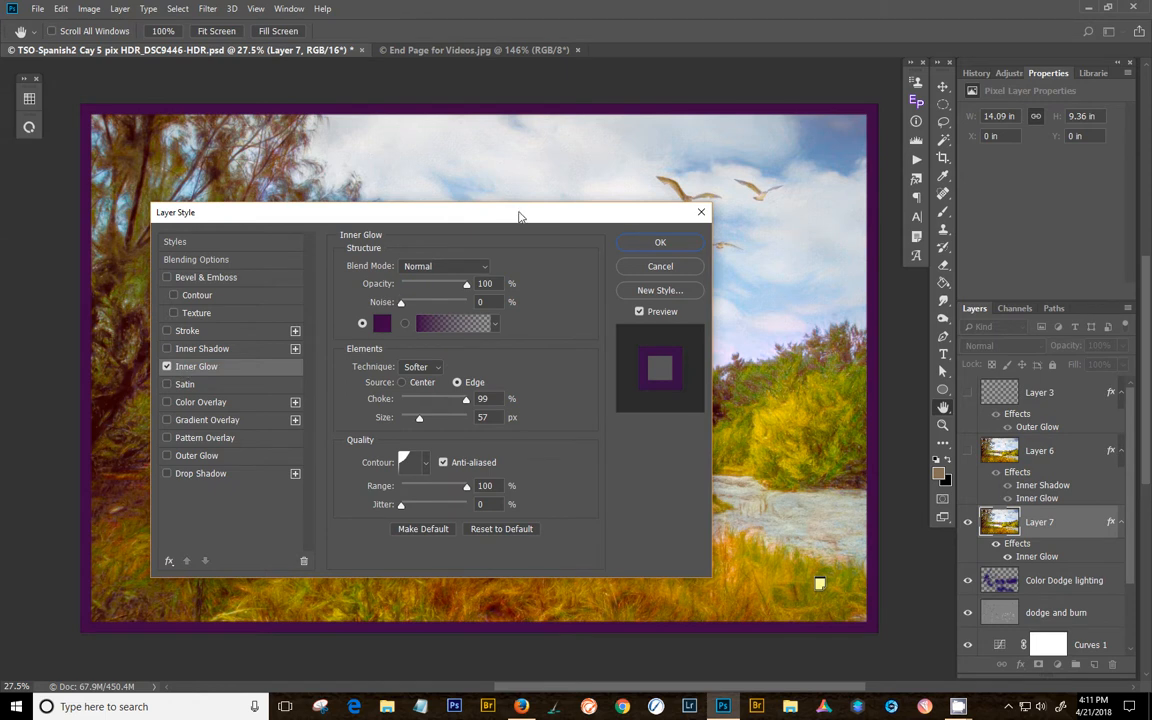
pyautogui.moveTo(525, 216); pyautogui.dragTo(557, 226)
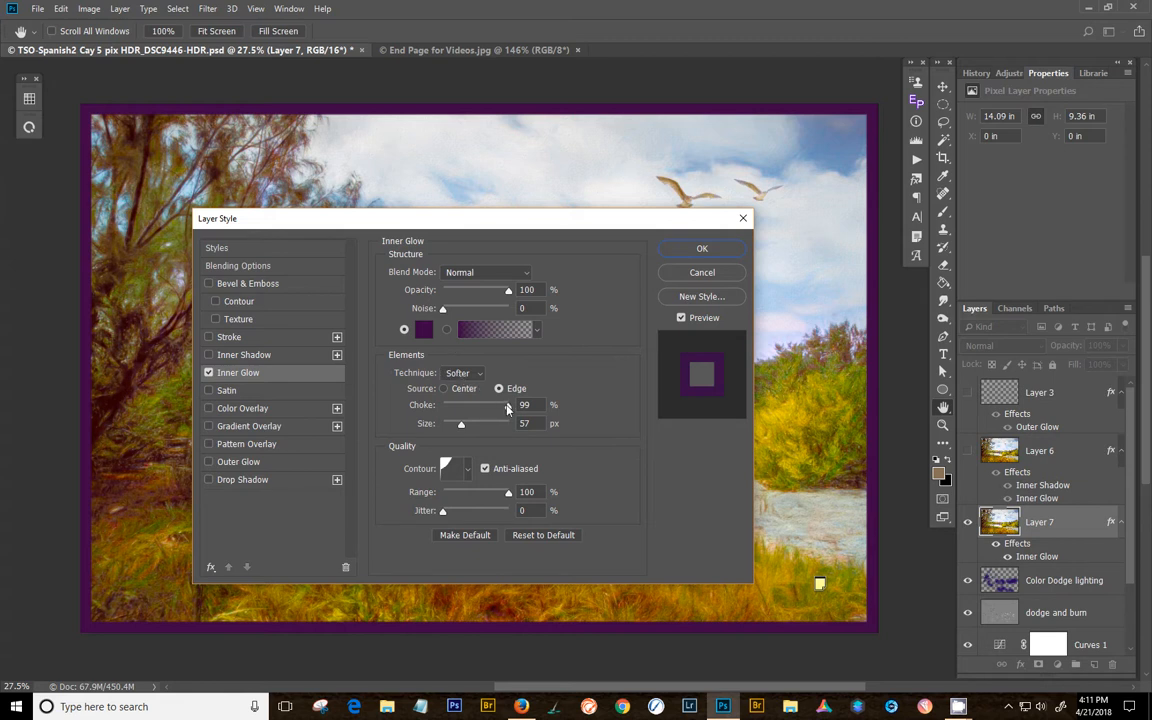
pyautogui.moveTo(509, 406); pyautogui.dragTo(459, 425)
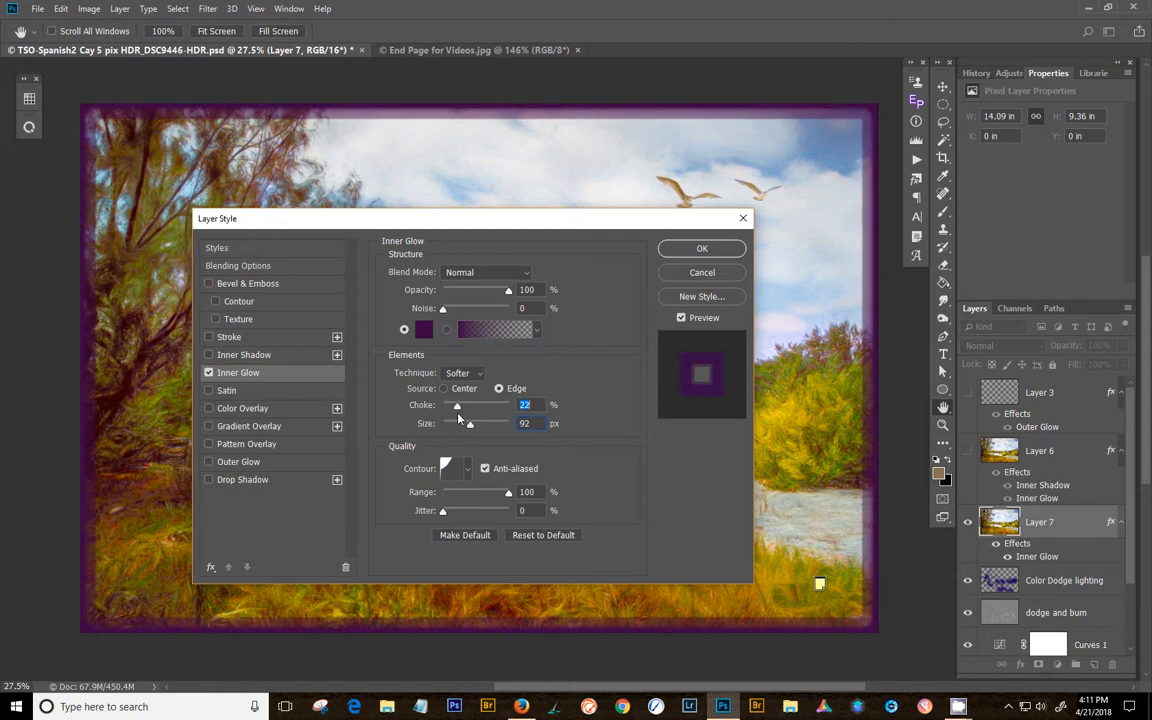
pyautogui.moveTo(458, 415)
pyautogui.mouseDown()
pyautogui.moveTo(497, 427)
pyautogui.moveTo(460, 425)
pyautogui.mouseUp()
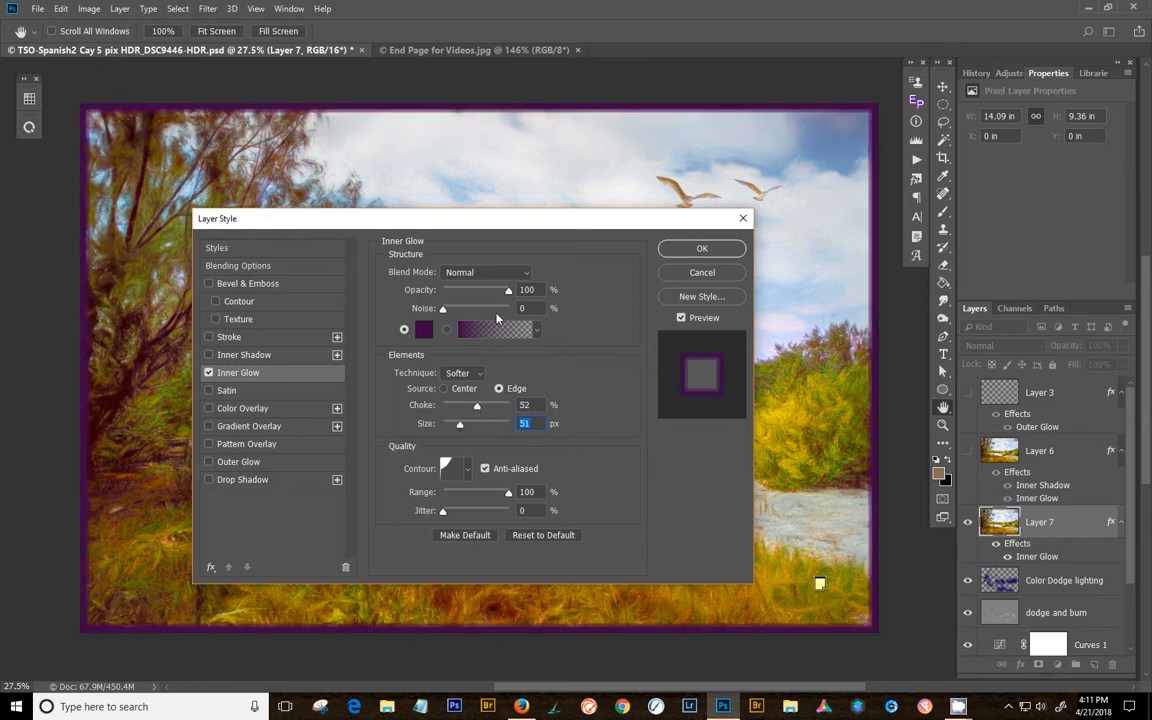
# Change the inner glow colour to the brown 694100 sampled from the grass in the image
pyautogui.click(424, 334)
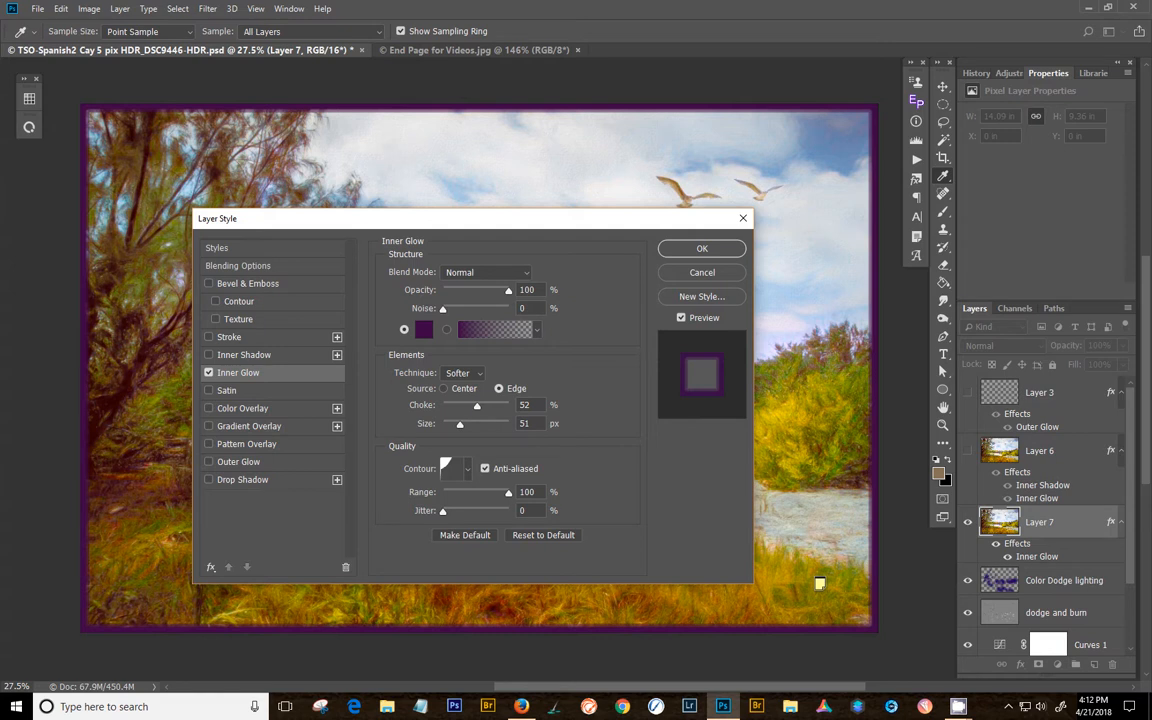
pyautogui.moveTo(270, 400); pyautogui.dragTo(312, 377)
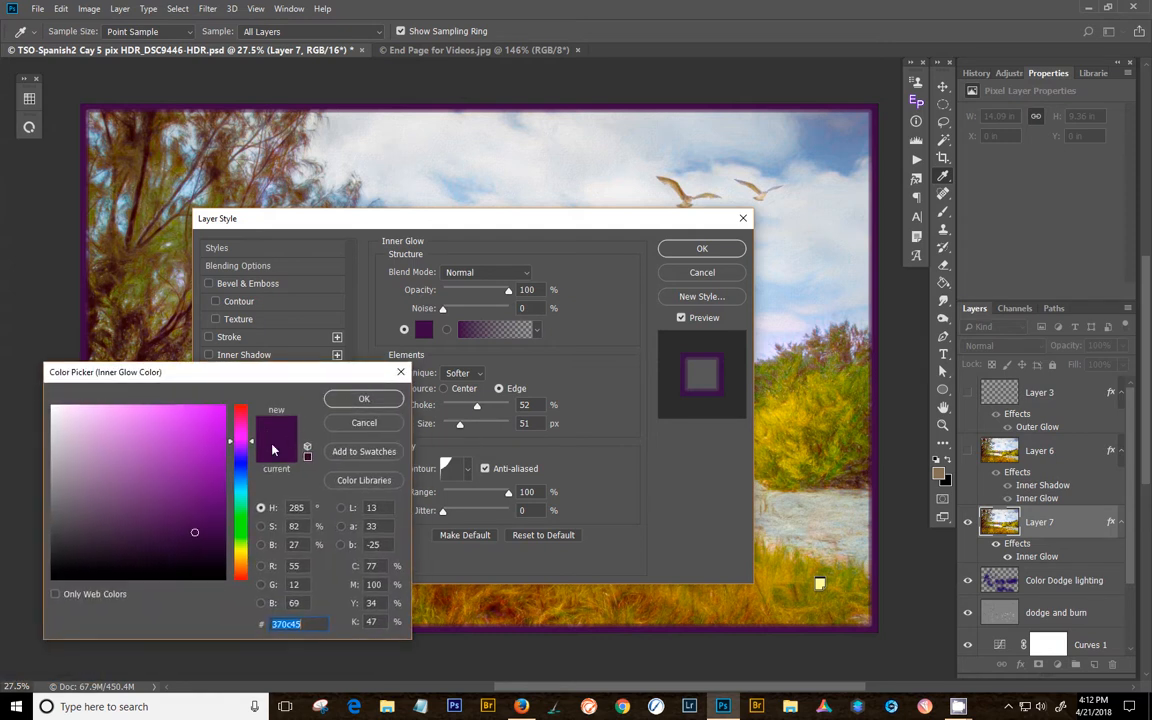
pyautogui.click(578, 540)
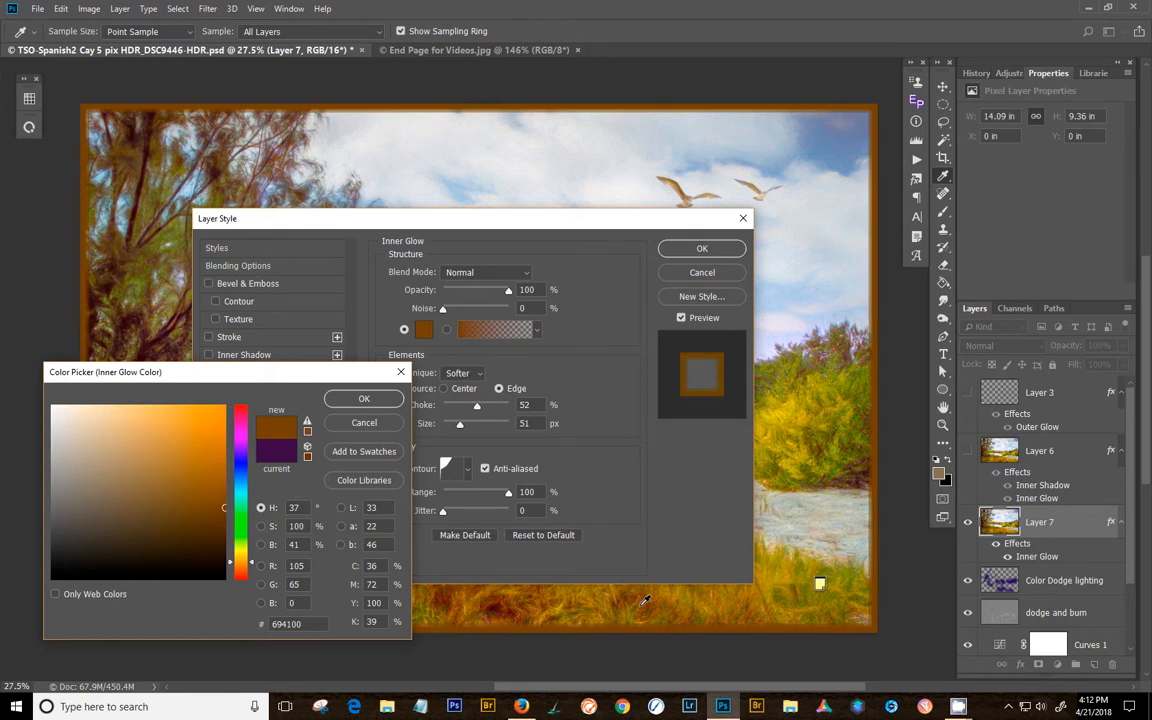
pyautogui.click(372, 400)
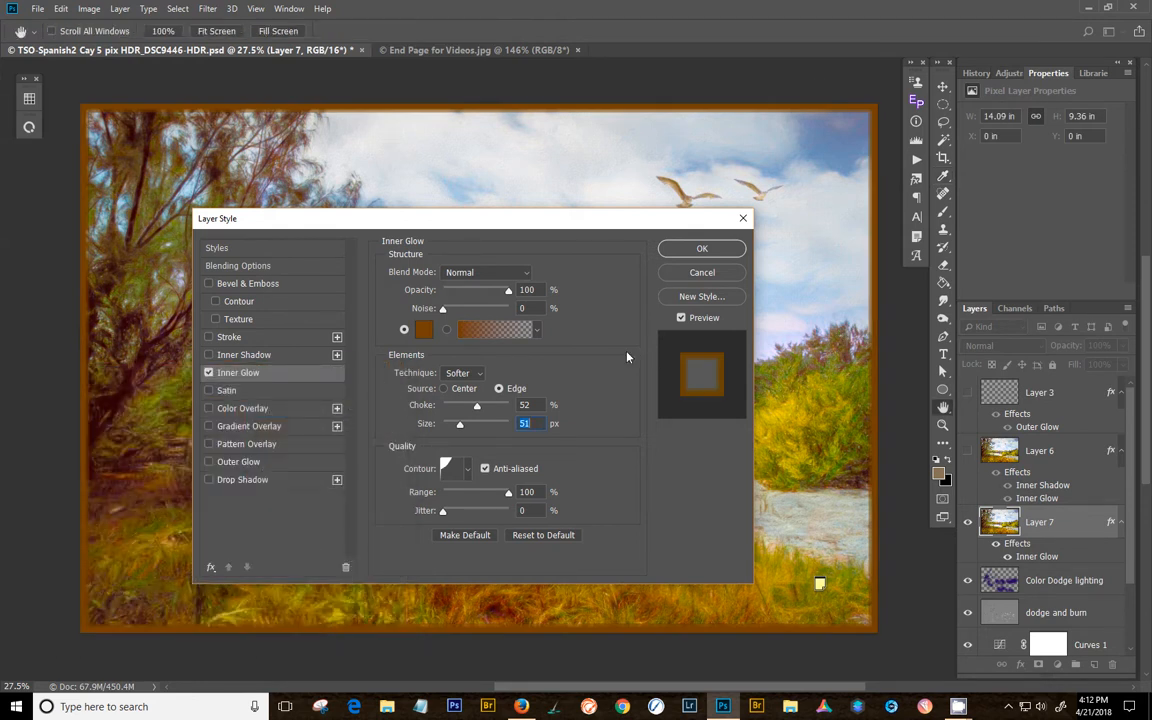
# Change the inner glow colour to near-black and set its choke to 100%
pyautogui.click(420, 331)
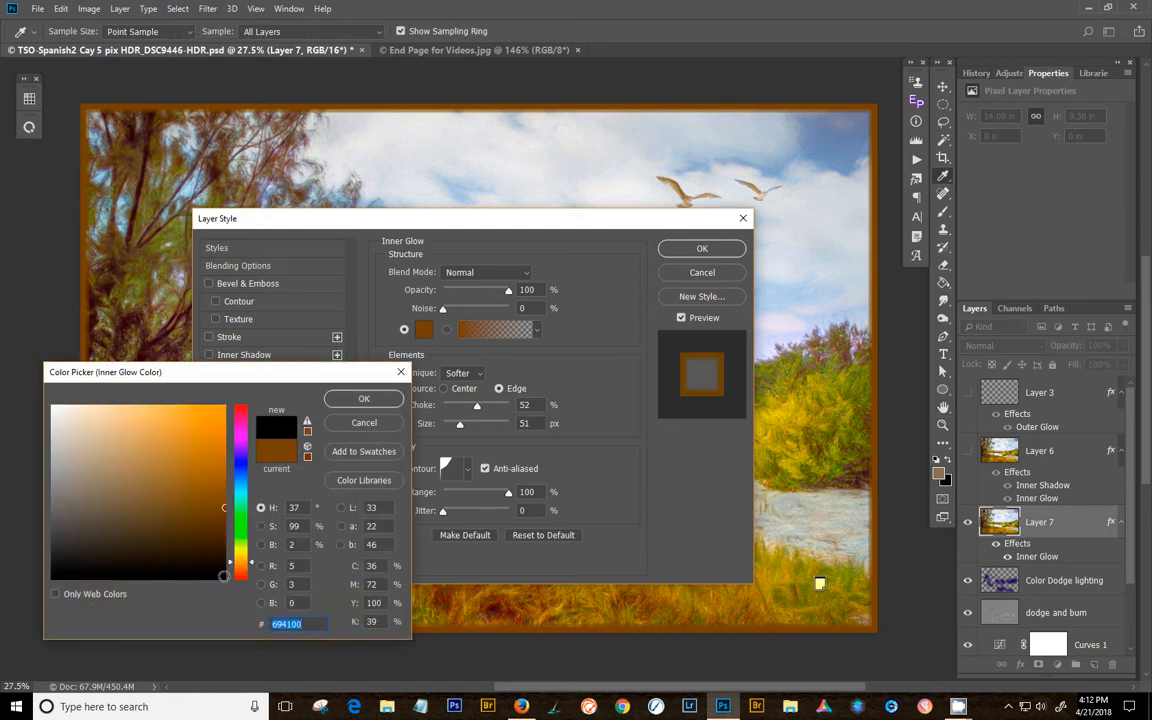
pyautogui.click(224, 578)
pyautogui.click(364, 399)
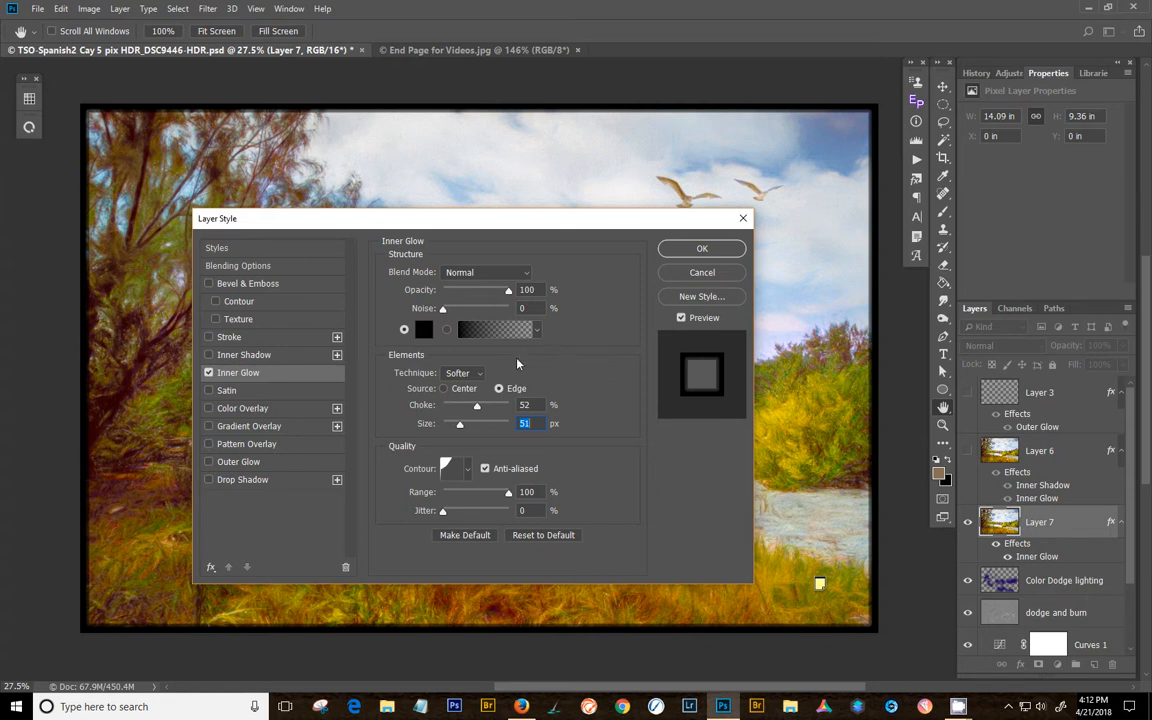
pyautogui.moveTo(476, 407); pyautogui.dragTo(530, 406)
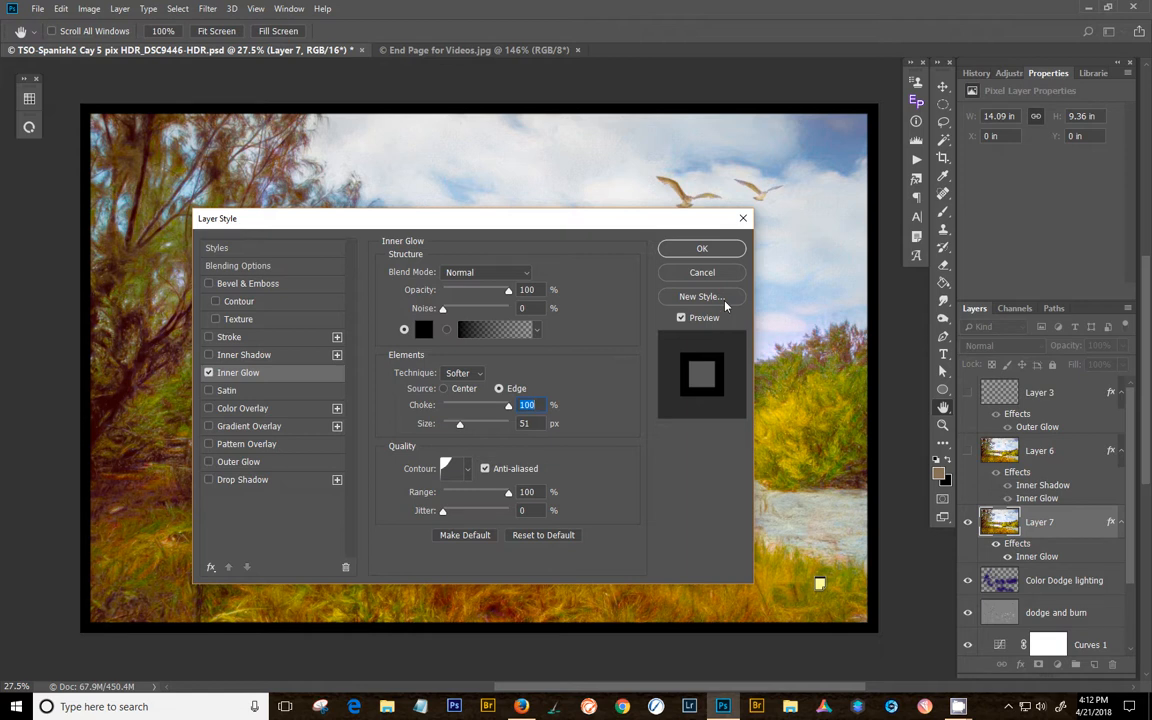
# Apply the peak-shaped contour preset to the inner glow and set its size to 79 px
pyautogui.click(469, 472)
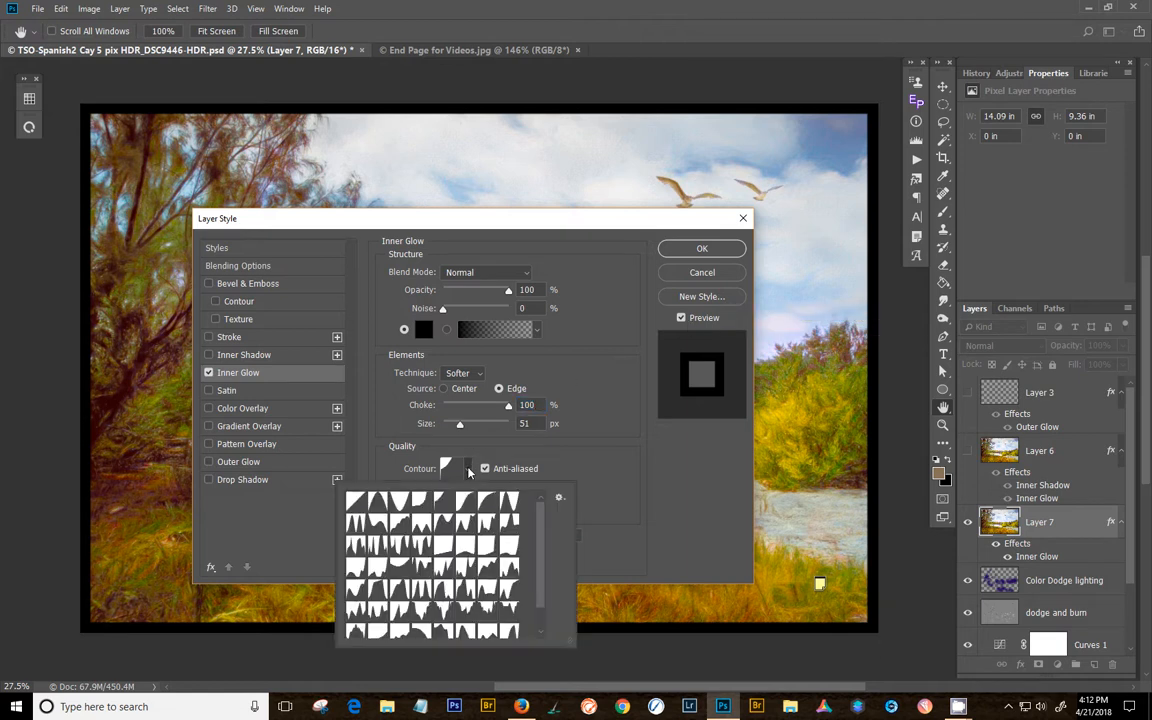
pyautogui.click(377, 500)
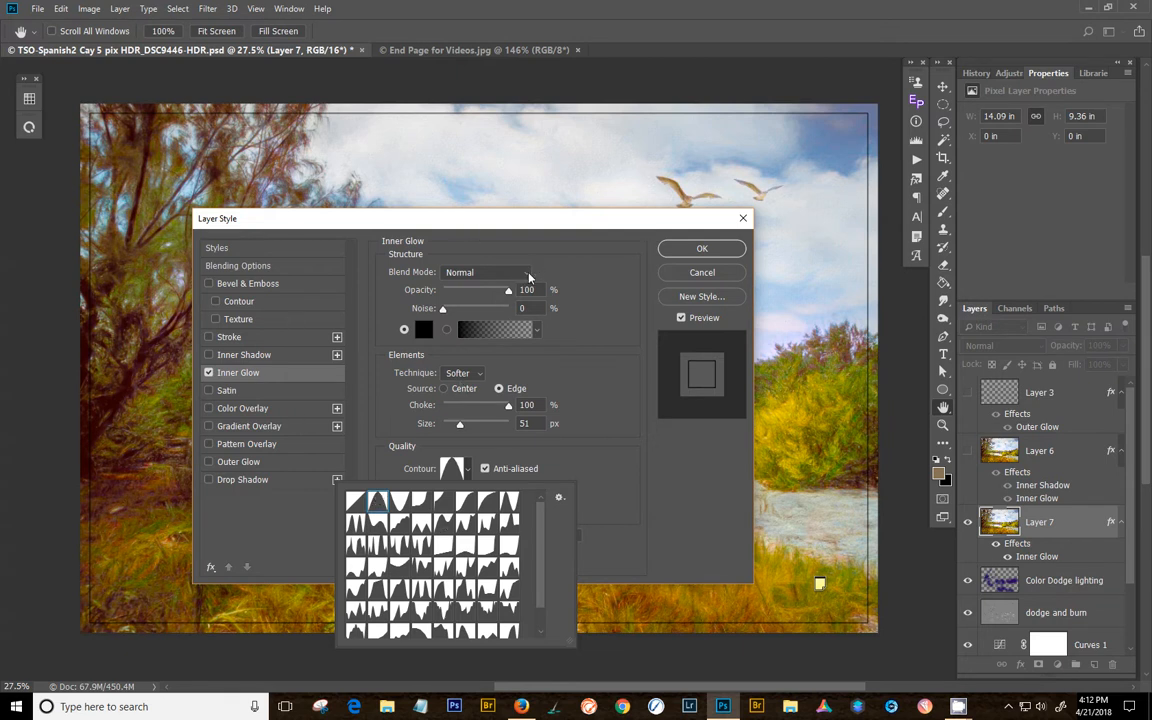
pyautogui.click(588, 320)
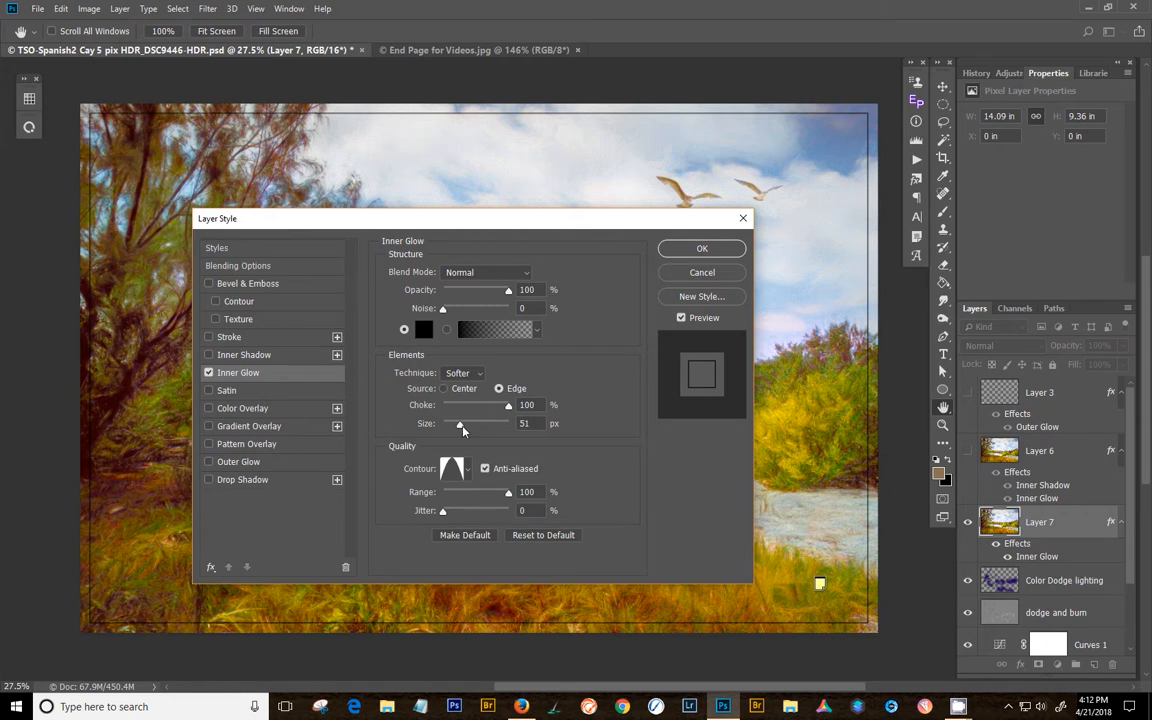
pyautogui.moveTo(460, 424)
pyautogui.mouseDown()
pyautogui.moveTo(479, 425)
pyautogui.moveTo(467, 431)
pyautogui.mouseUp()
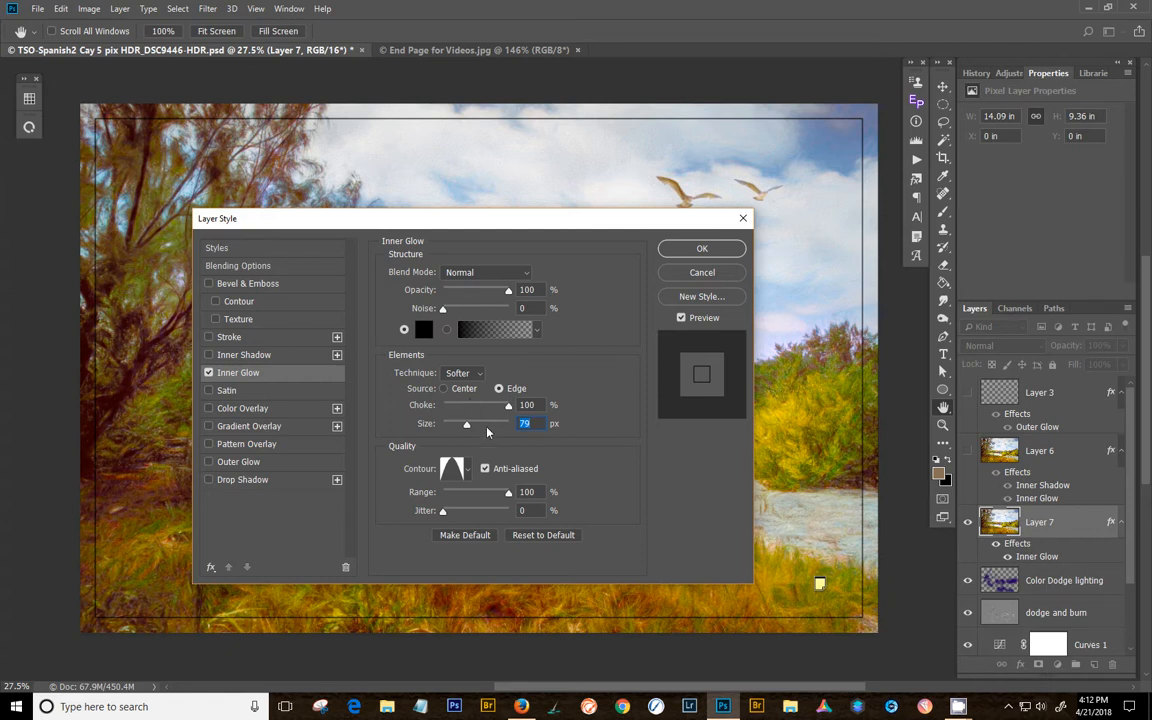
# Try out the inner glow's choke, range, jitter and gradient colour options
pyautogui.moveTo(509, 407)
pyautogui.mouseDown()
pyautogui.moveTo(482, 411)
pyautogui.moveTo(513, 411)
pyautogui.mouseUp()
pyautogui.moveTo(509, 493)
pyautogui.mouseDown()
pyautogui.moveTo(491, 494)
pyautogui.moveTo(514, 502)
pyautogui.mouseUp()
pyautogui.moveTo(442, 513); pyautogui.dragTo(447, 519)
pyautogui.click(447, 330)
pyautogui.click(404, 331)
# Enable the Inner Shadow effect and change the inner glow to the straight diagonal contour preset
pyautogui.click(234, 356)
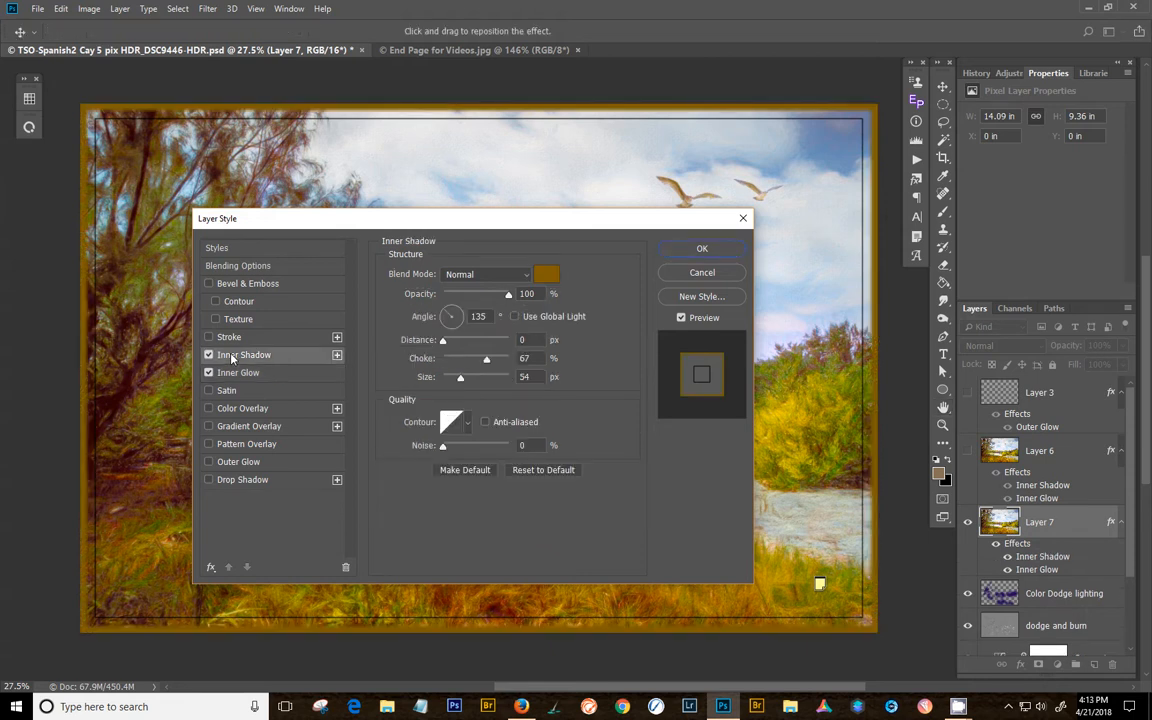
pyautogui.click(242, 374)
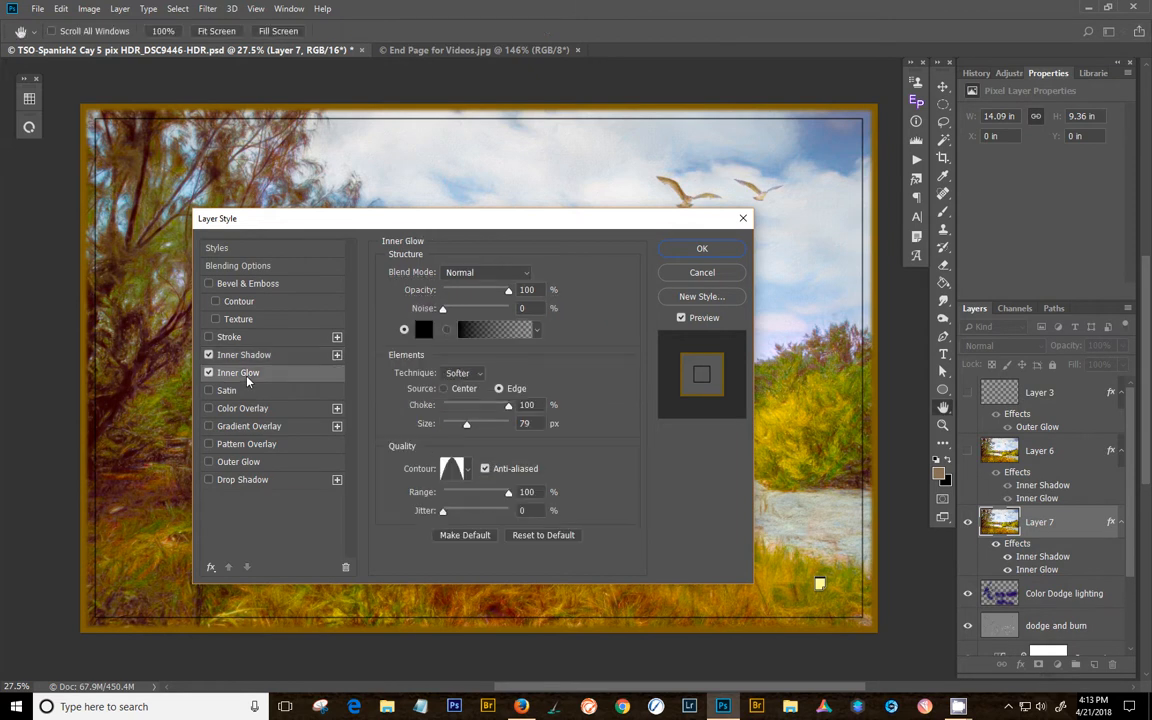
pyautogui.click(469, 470)
pyautogui.click(355, 500)
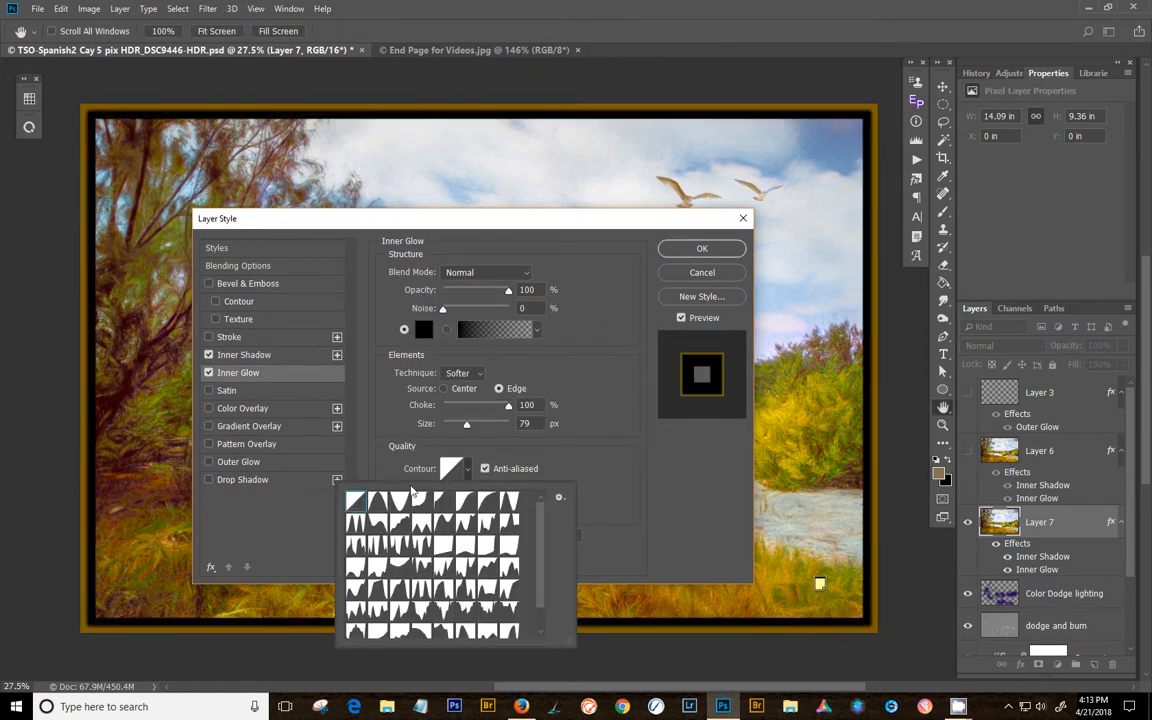
pyautogui.click(588, 472)
# Set the inner shadow to 1 px distance, 51% choke and 131 px size
pyautogui.click(274, 355)
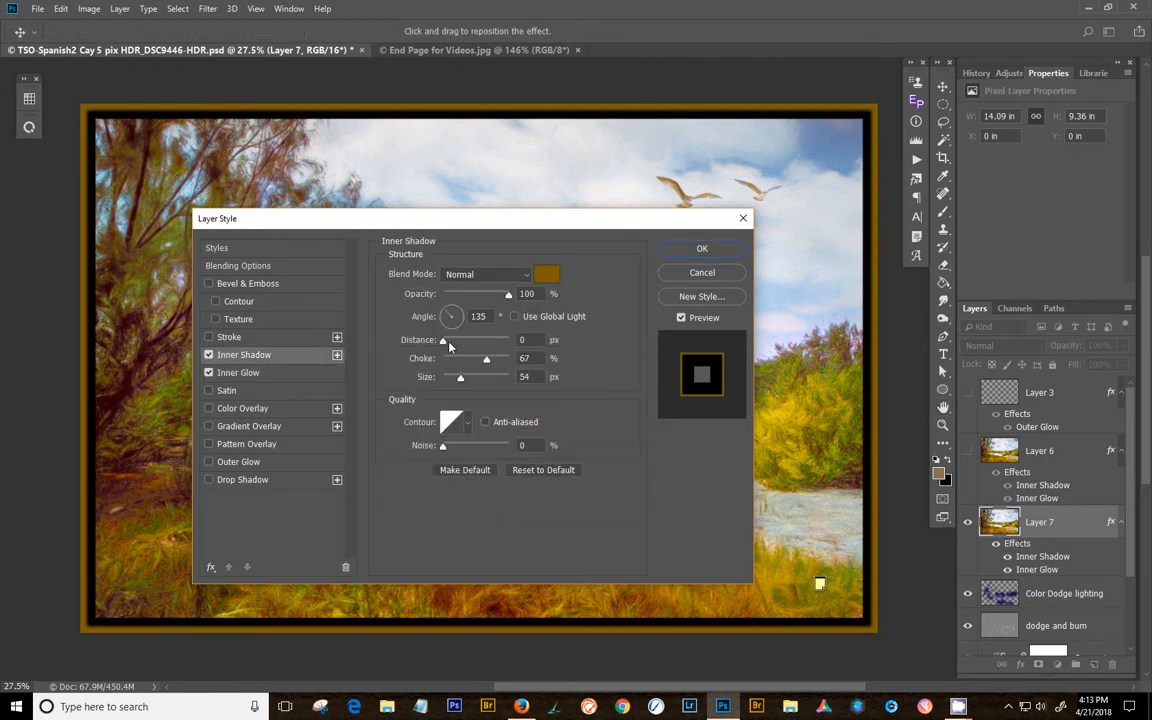
pyautogui.moveTo(449, 343); pyautogui.dragTo(481, 376)
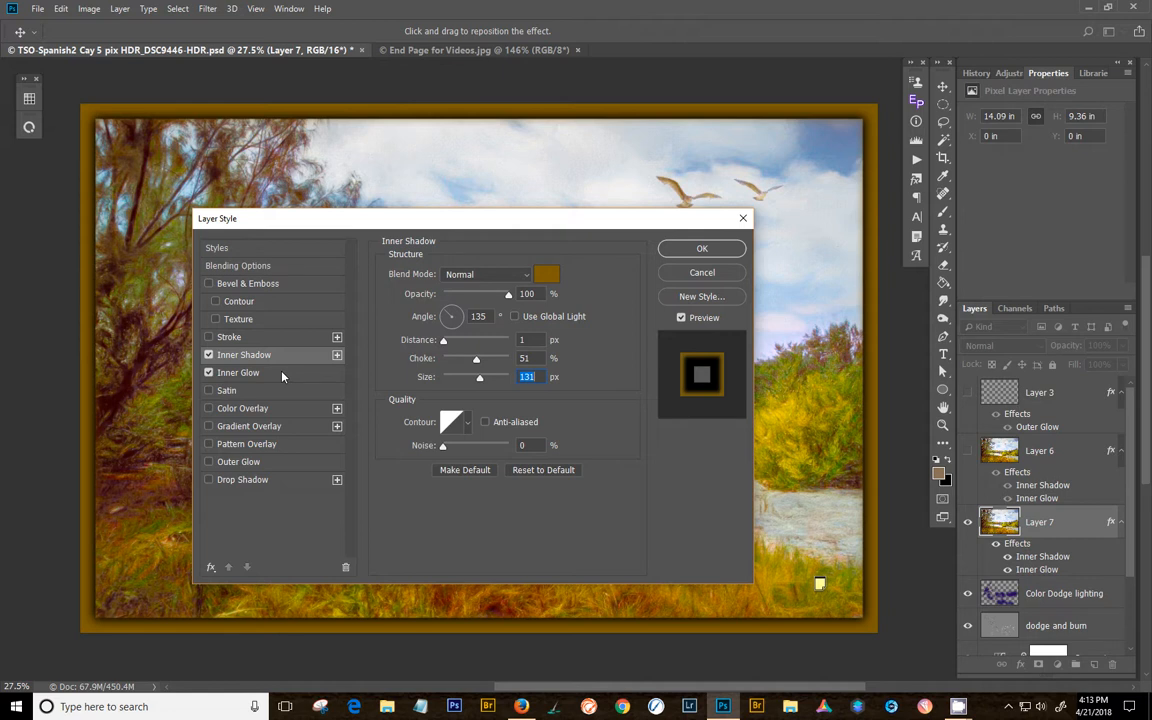
# Switch off the inner shadow and inner glow, and enable a Stroke effect 4 px in size
pyautogui.click(208, 355)
pyautogui.click(208, 372)
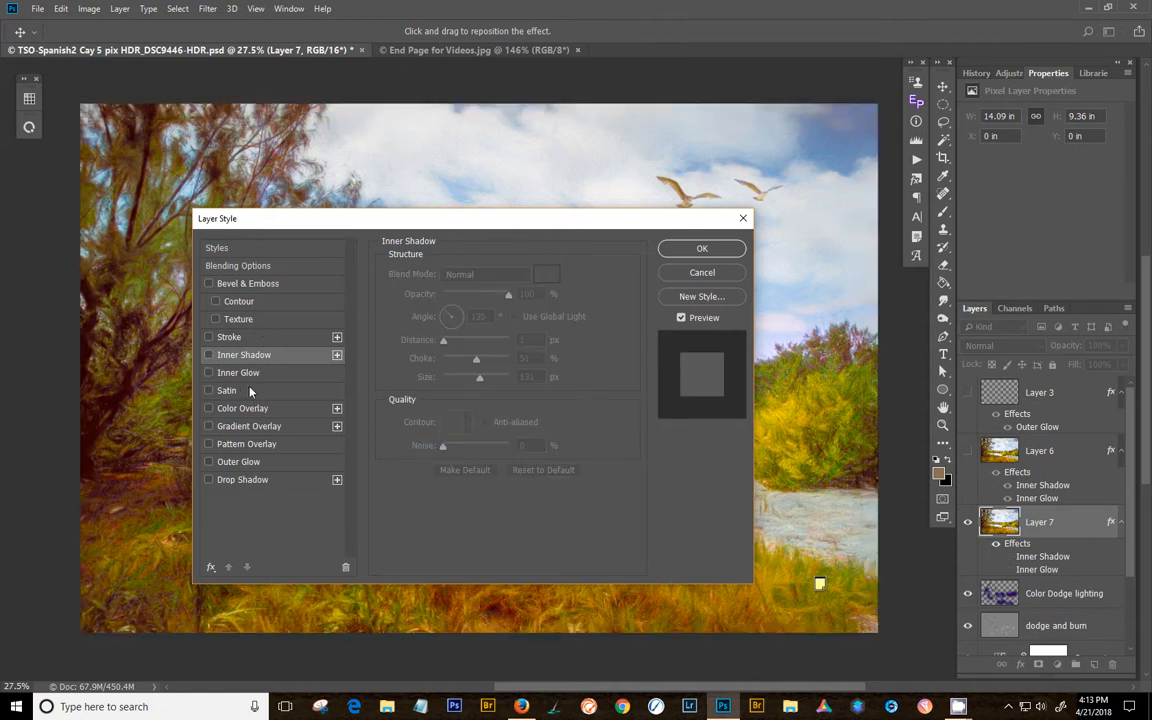
pyautogui.click(252, 338)
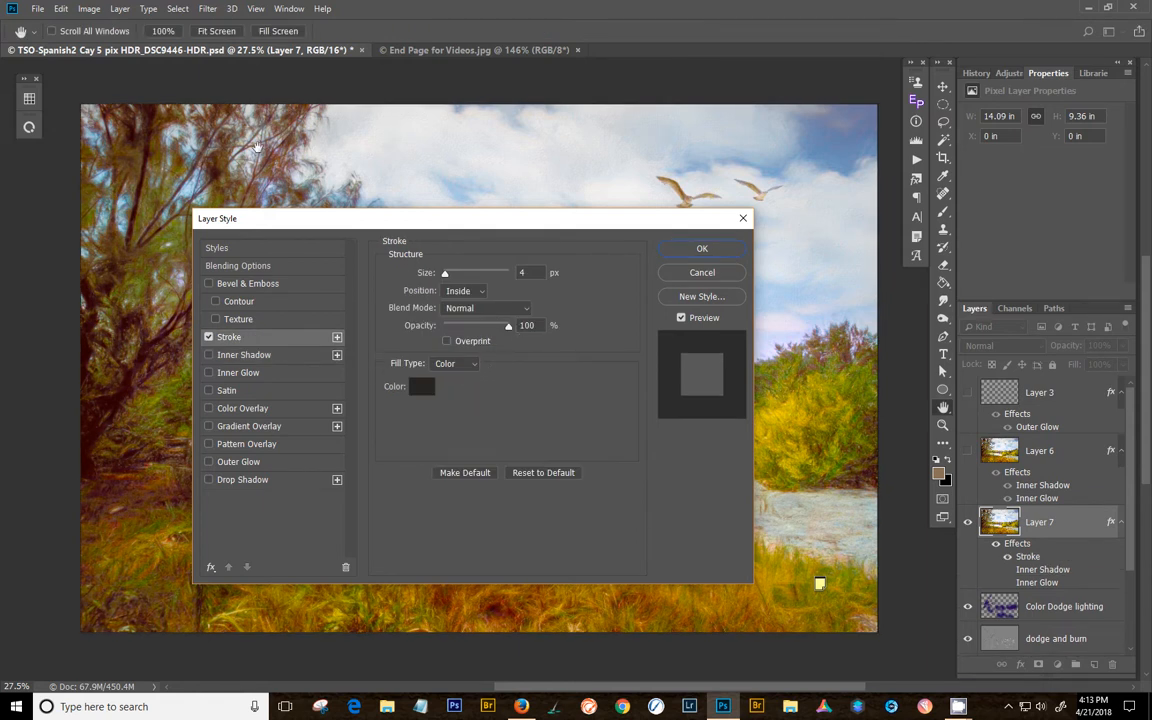
pyautogui.moveTo(447, 274)
pyautogui.mouseDown()
pyautogui.moveTo(457, 278)
pyautogui.moveTo(442, 273)
pyautogui.mouseUp()
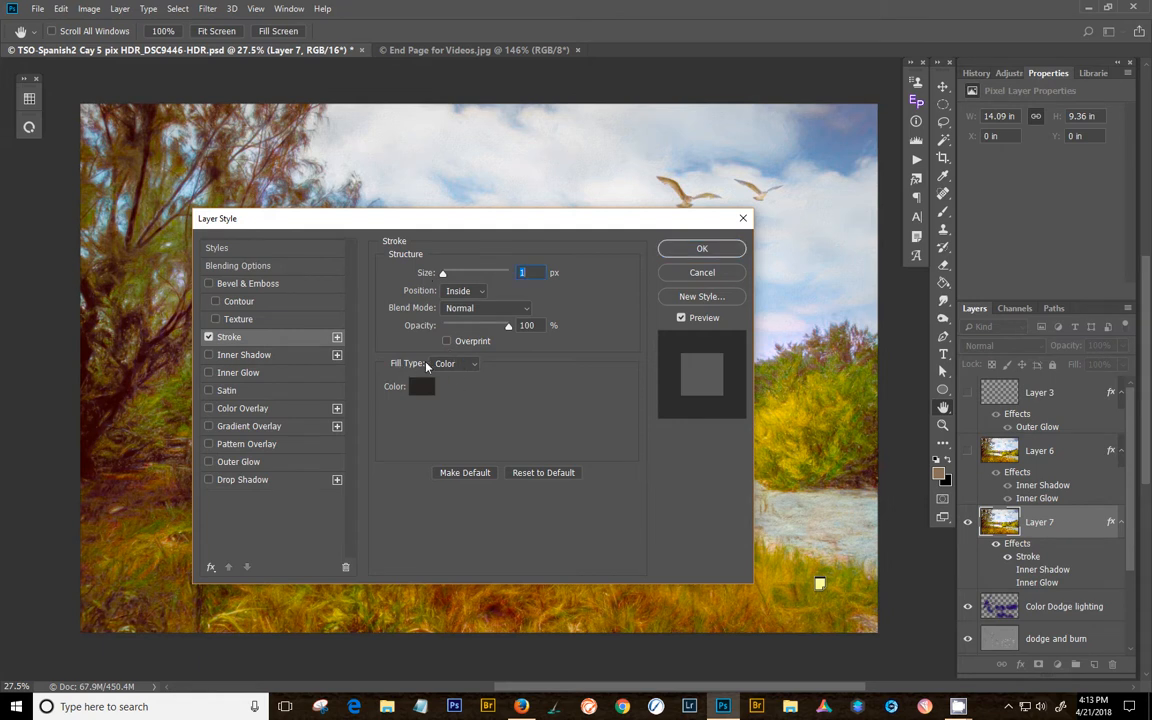
pyautogui.moveTo(443, 273); pyautogui.dragTo(446, 277)
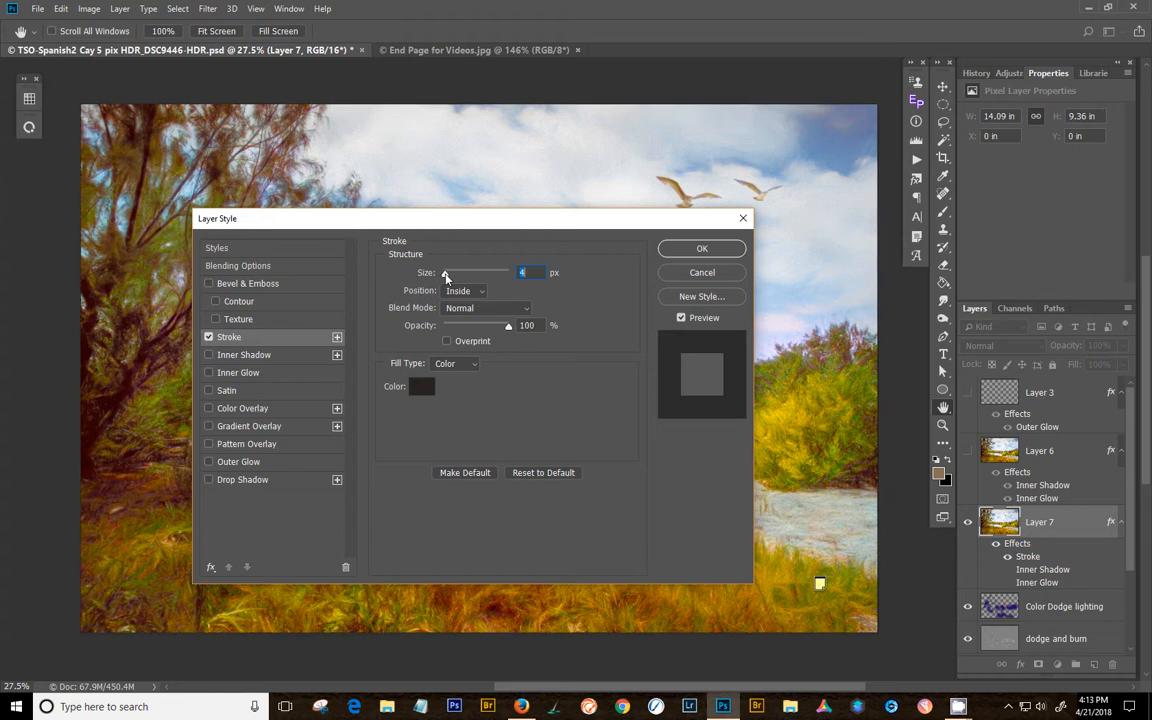
# Give the stroke a gradient fill using the Sepia Antique preset, and shift its middle brown stop to 52%
pyautogui.click(474, 364)
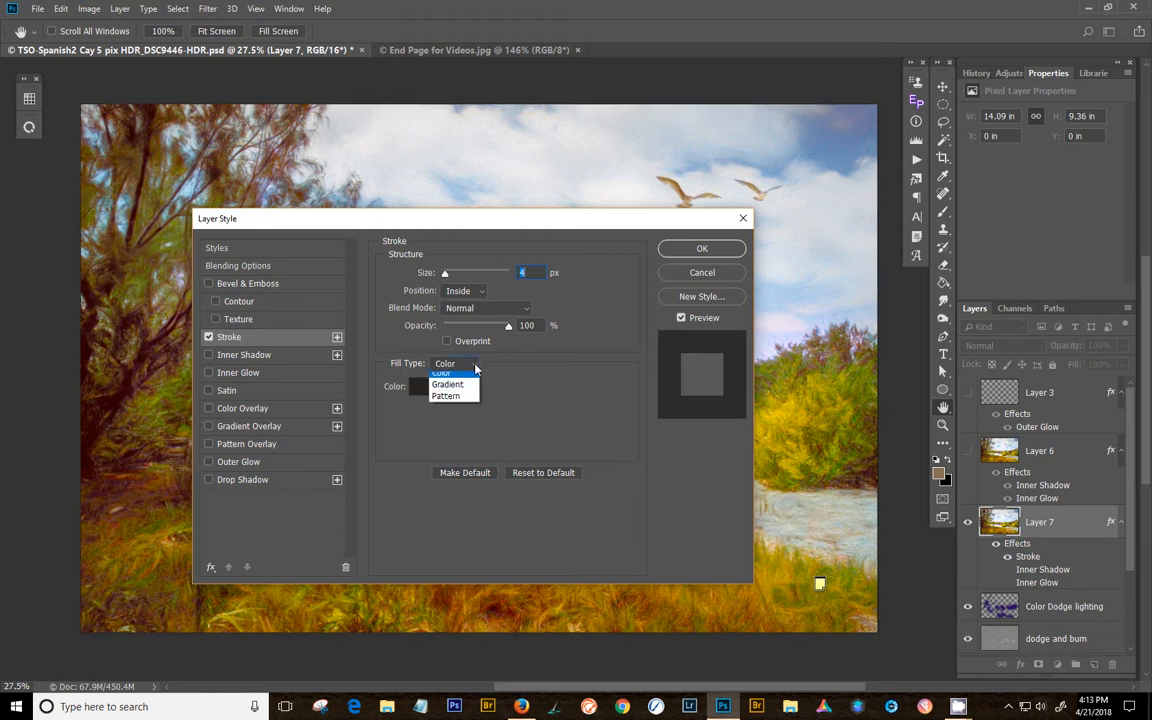
pyautogui.click(462, 387)
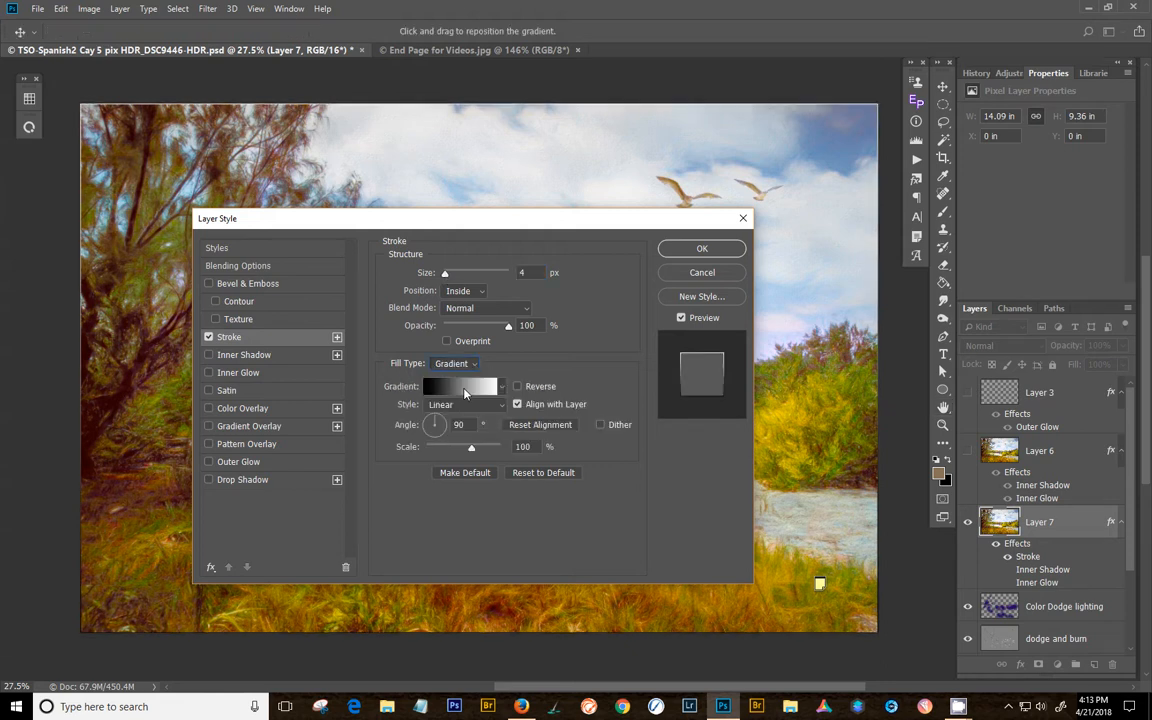
pyautogui.click(474, 388)
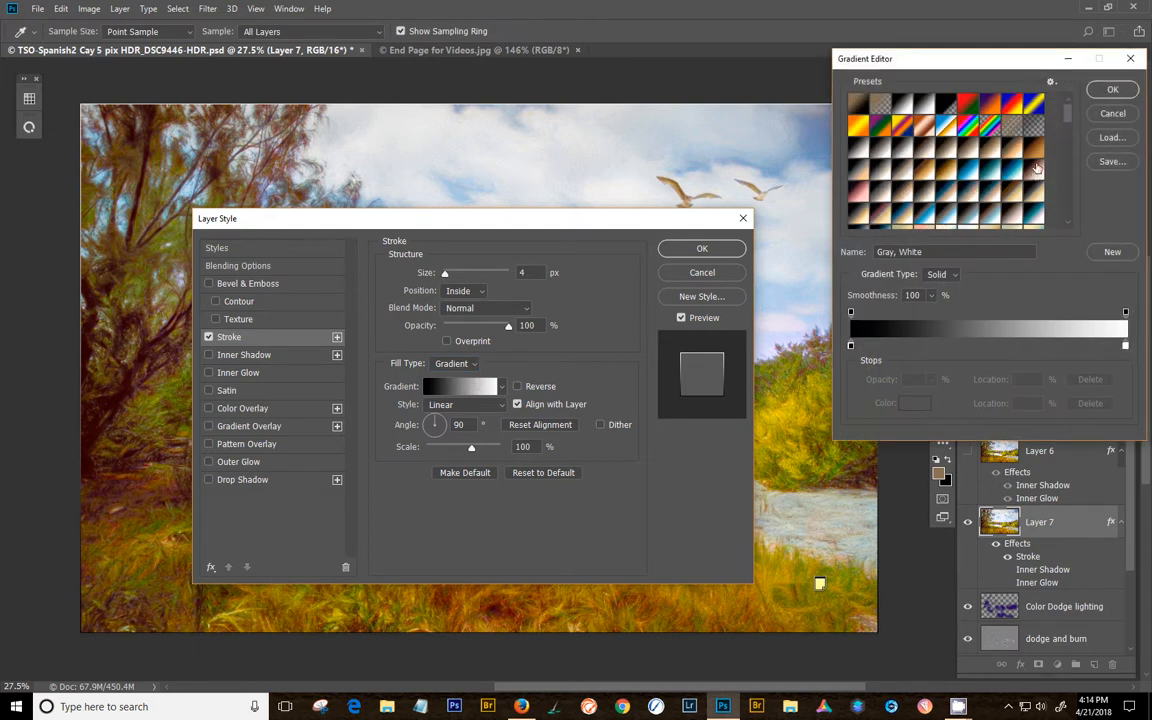
pyautogui.click(1030, 150)
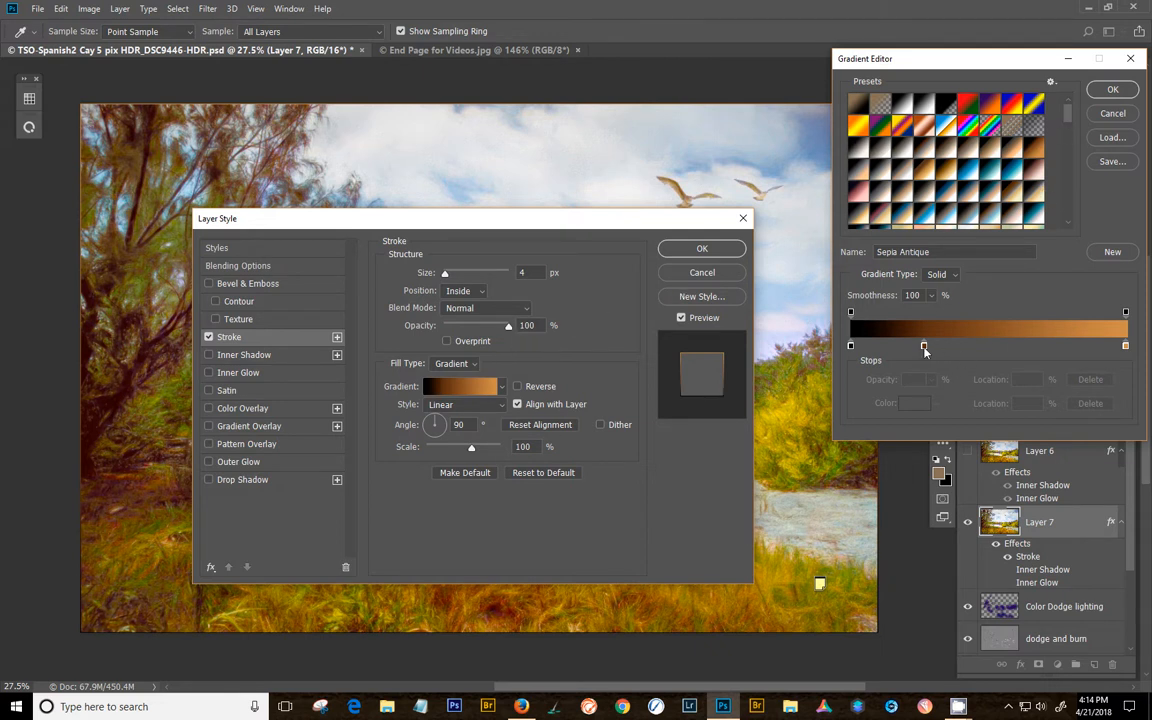
pyautogui.moveTo(924, 347); pyautogui.dragTo(995, 350)
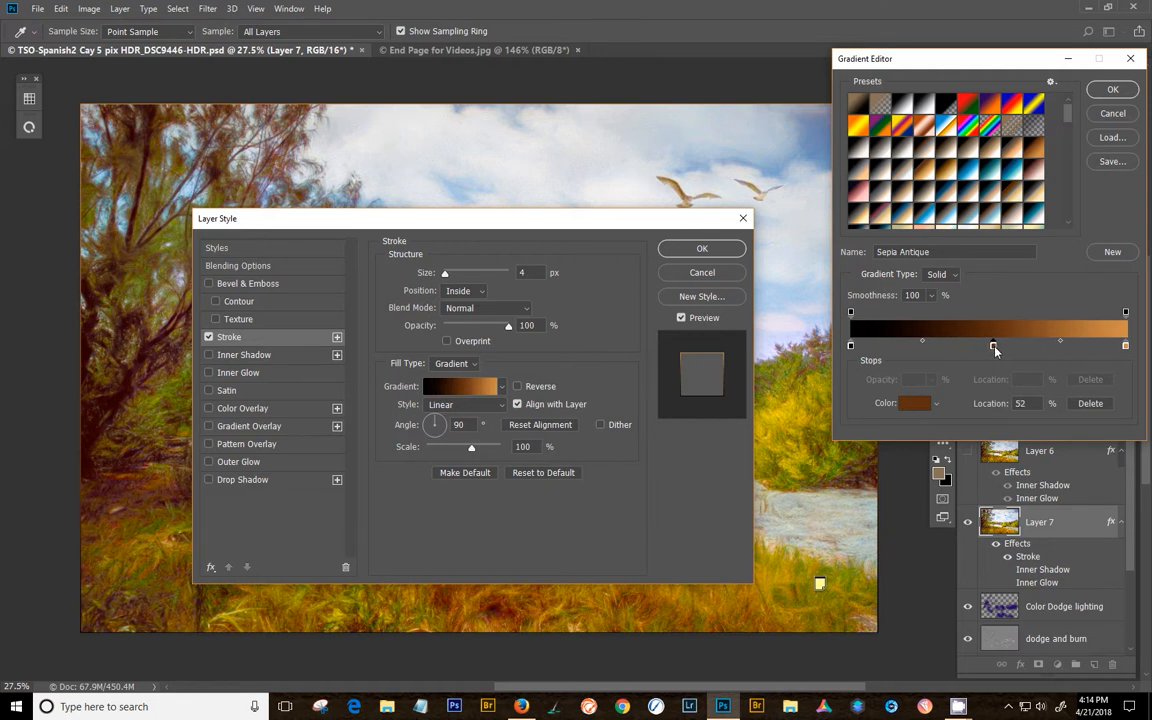
# Recolour the gradient's middle stop to olive yellow #969000 sampled from the bushes in the image, and accept the gradient
pyautogui.click(914, 404)
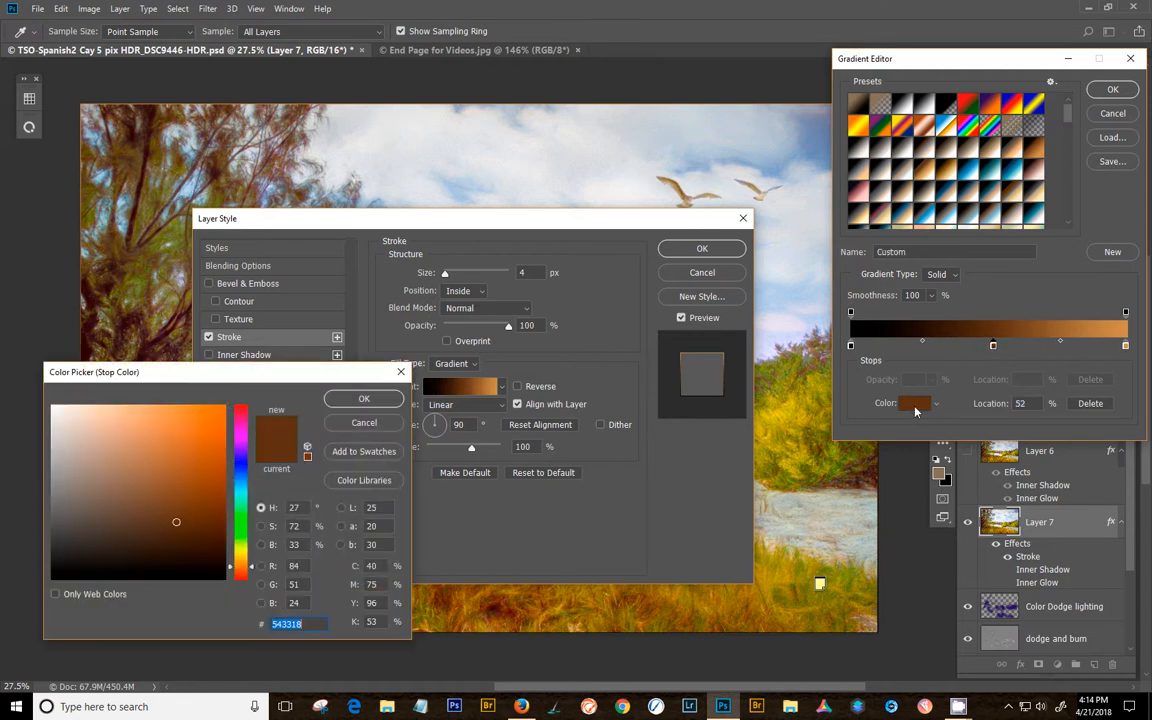
pyautogui.click(803, 399)
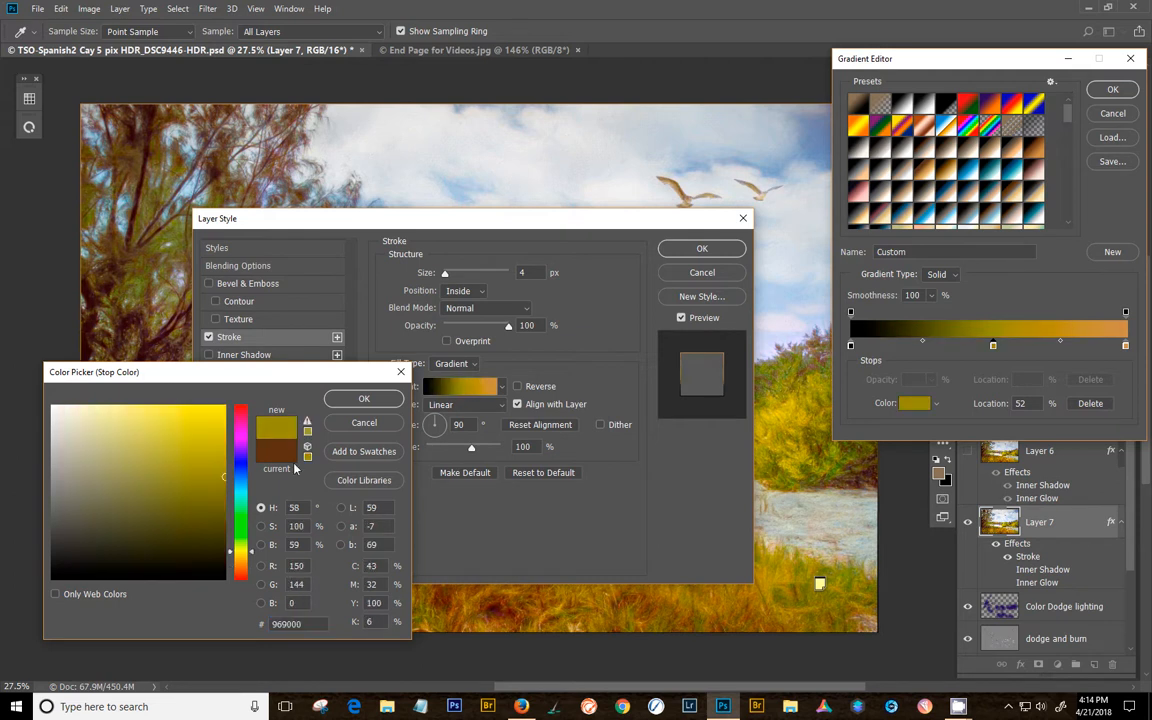
pyautogui.click(360, 399)
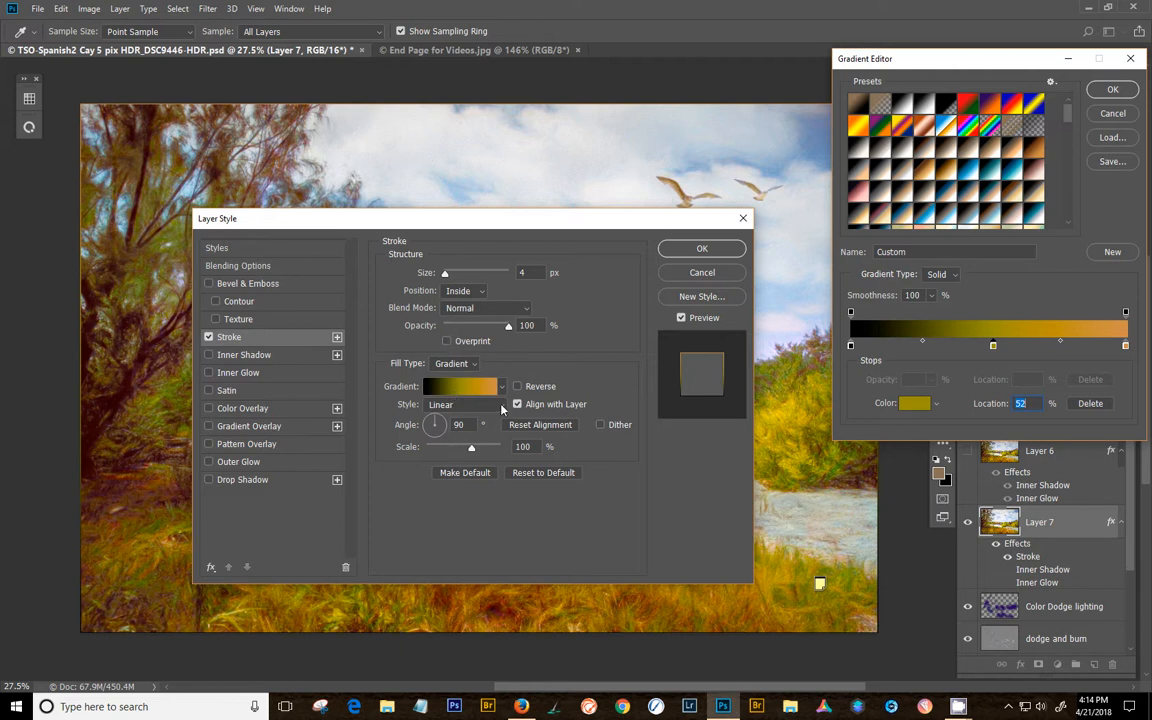
pyautogui.click(1106, 92)
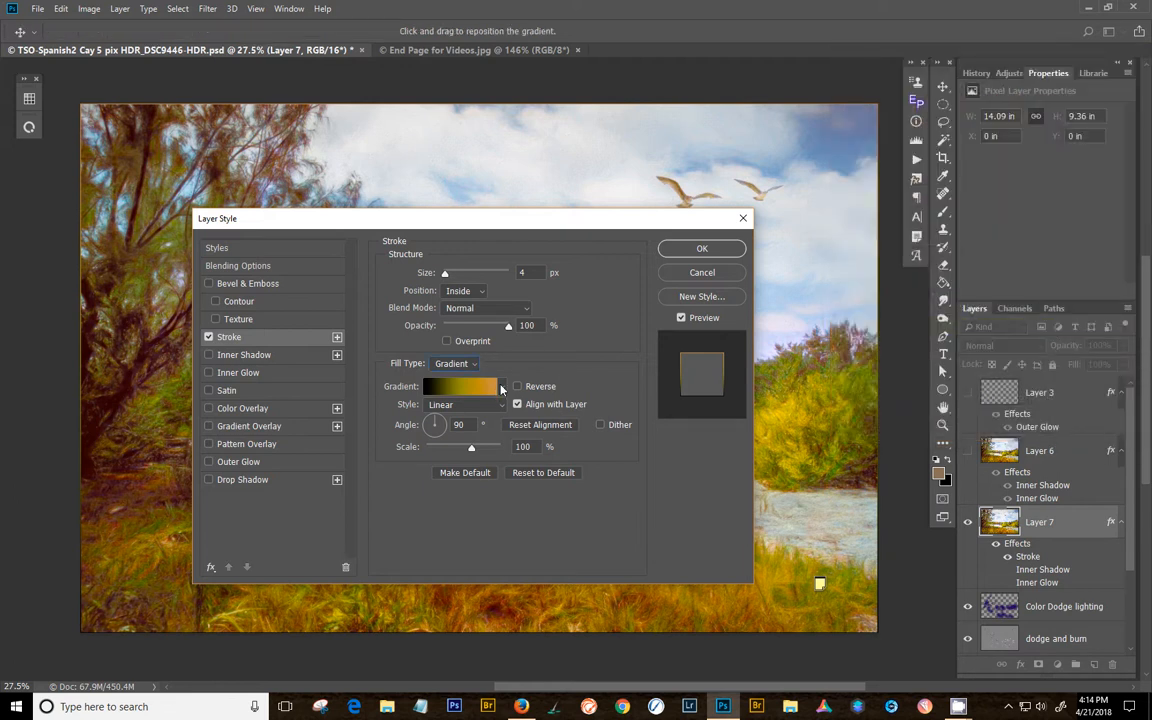
# Try the Radial style for the stroke gradient, and settle on the Shape Burst style
pyautogui.click(501, 388)
pyautogui.click(501, 388)
pyautogui.click(499, 406)
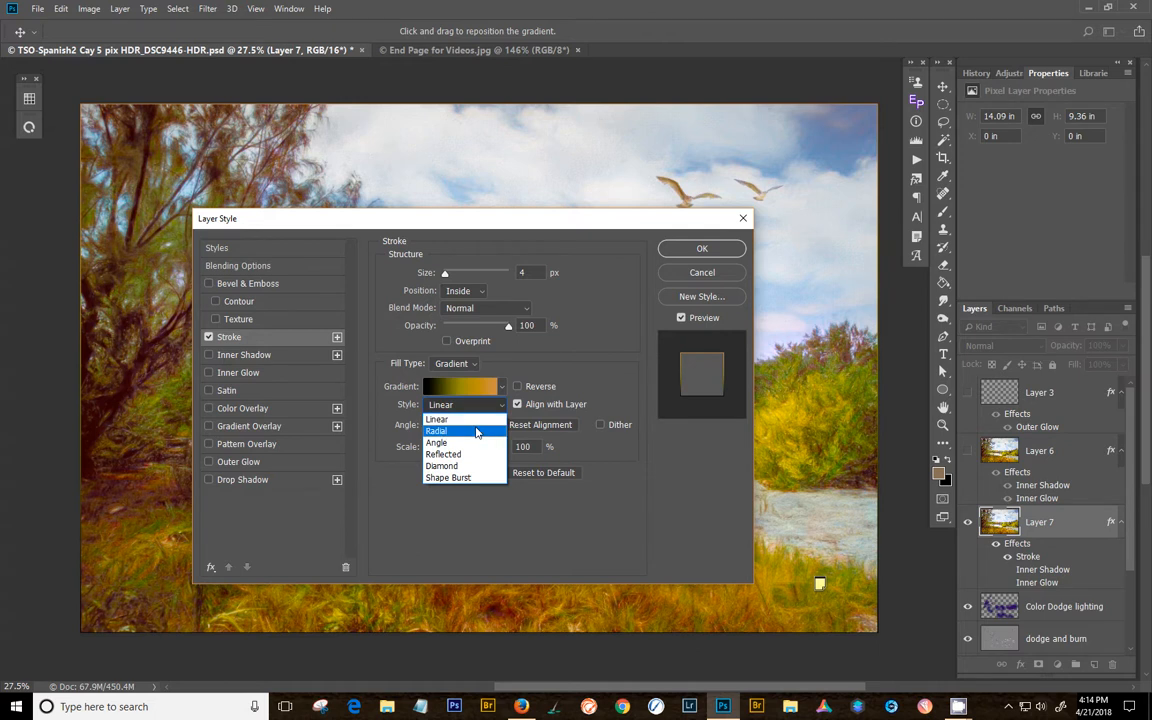
pyautogui.click(473, 433)
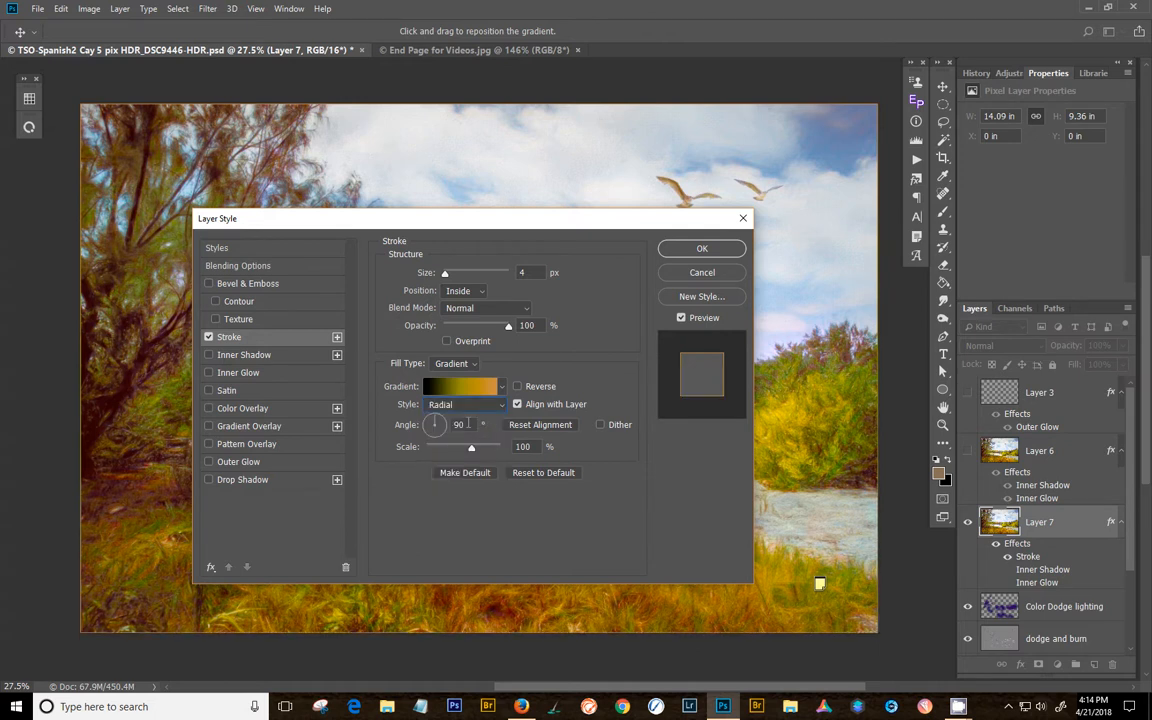
pyautogui.click(499, 406)
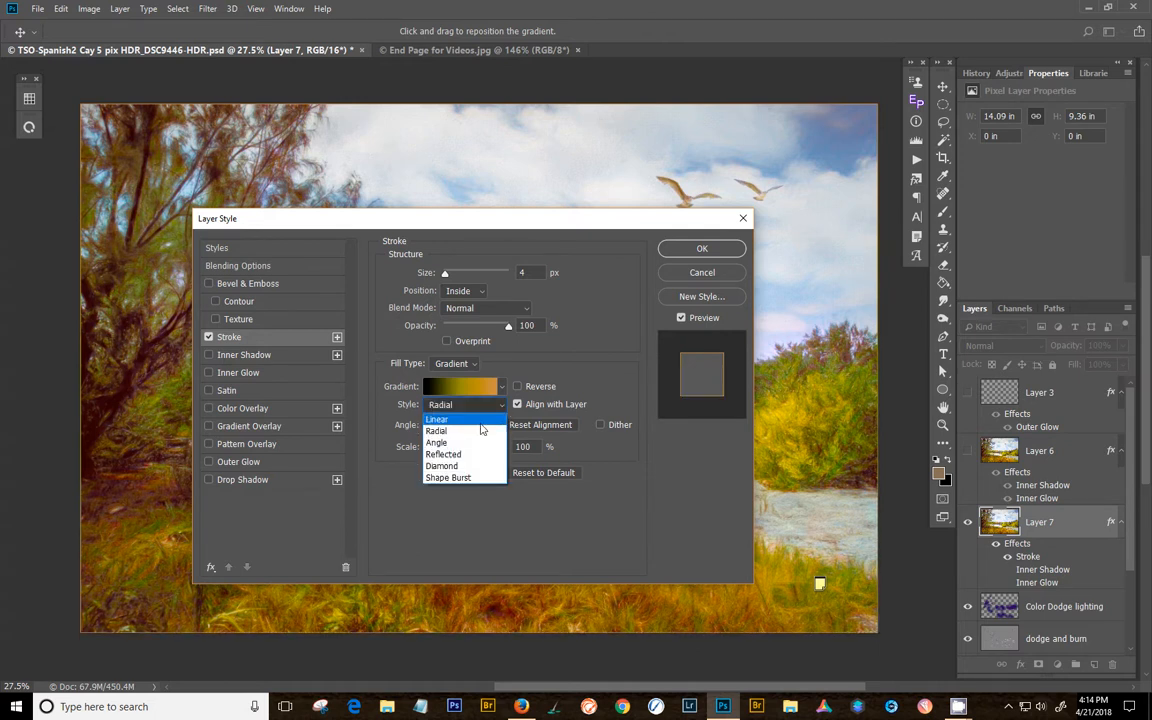
pyautogui.click(462, 480)
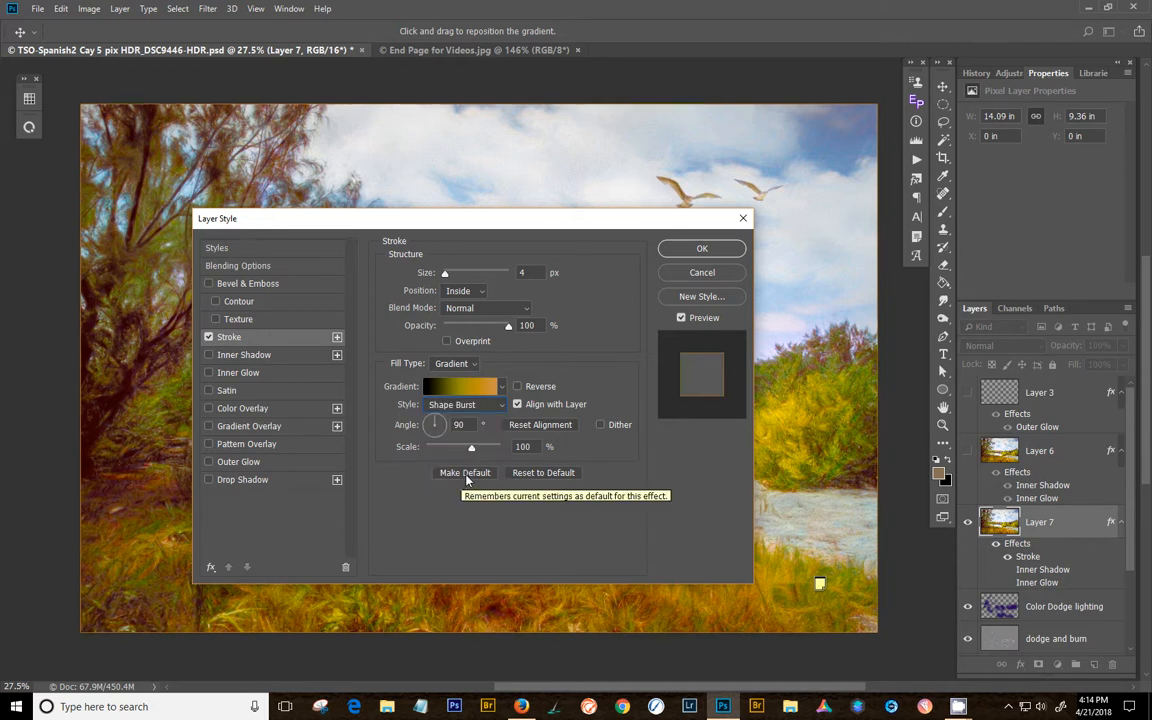
# Set the stroke size to 51 px and the gradient scale to 107%
pyautogui.click(478, 448)
pyautogui.click(481, 449)
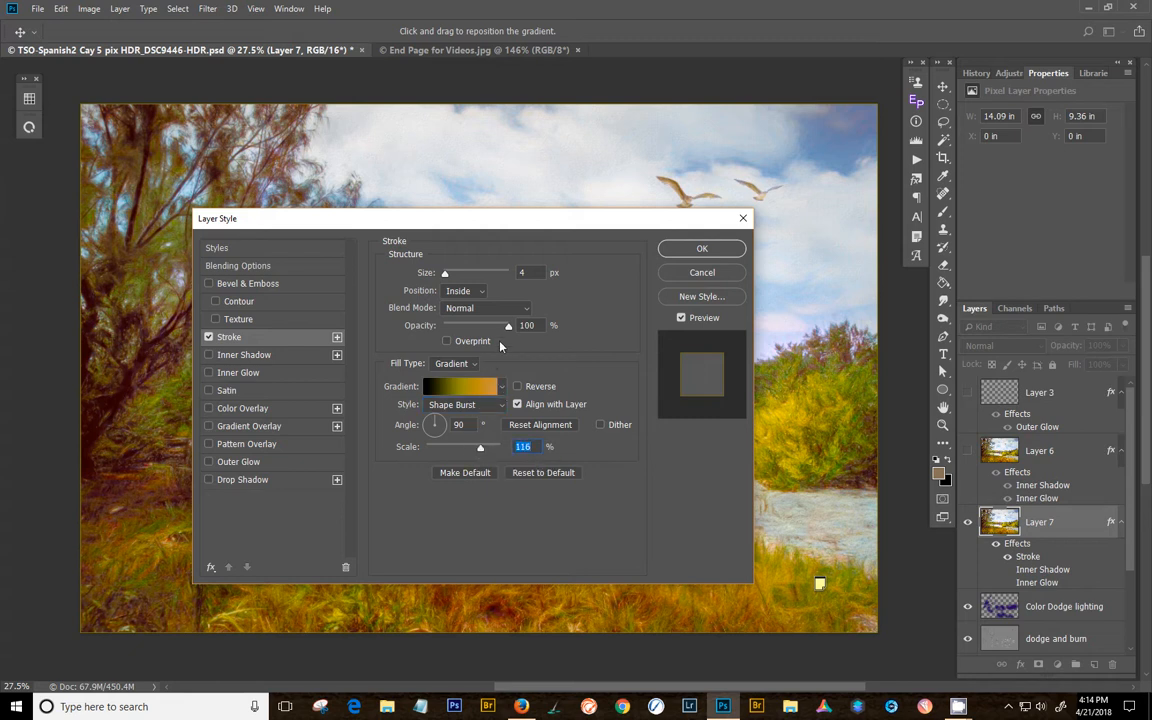
pyautogui.moveTo(446, 272)
pyautogui.mouseDown()
pyautogui.moveTo(470, 268)
pyautogui.moveTo(462, 290)
pyautogui.mouseUp()
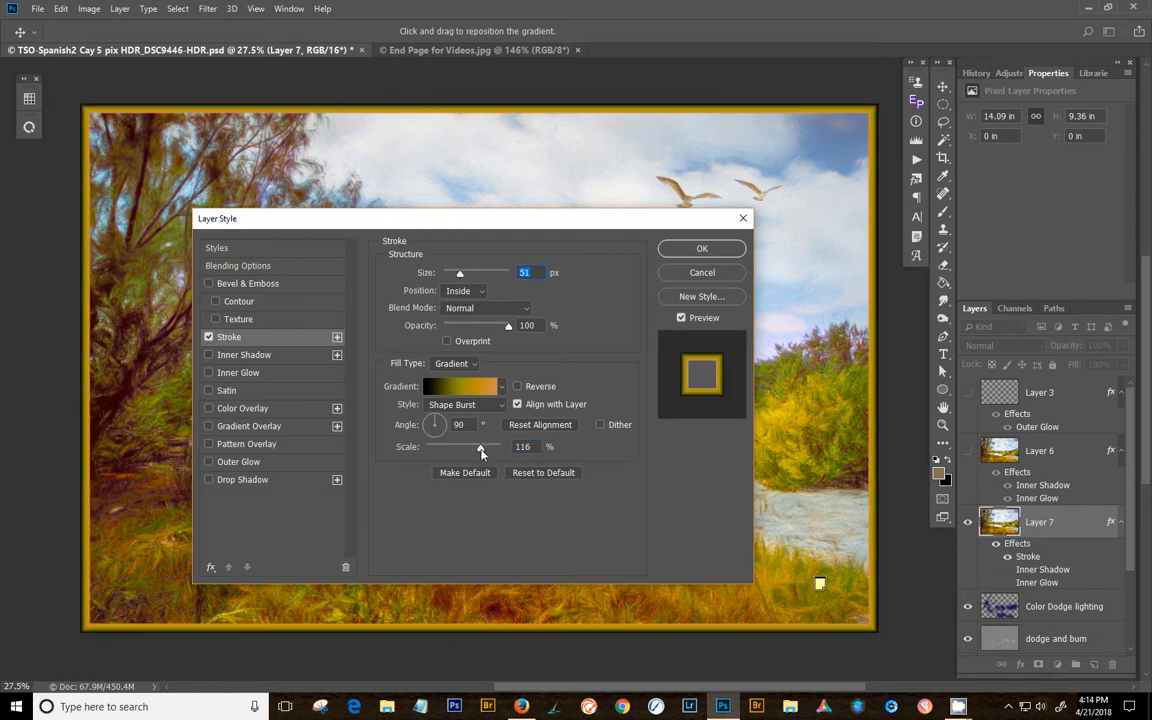
pyautogui.moveTo(481, 452); pyautogui.dragTo(476, 448)
# Compare the Linear and Radial gradient styles on the wide stroke, and return the style to Shape Burst
pyautogui.click(466, 404)
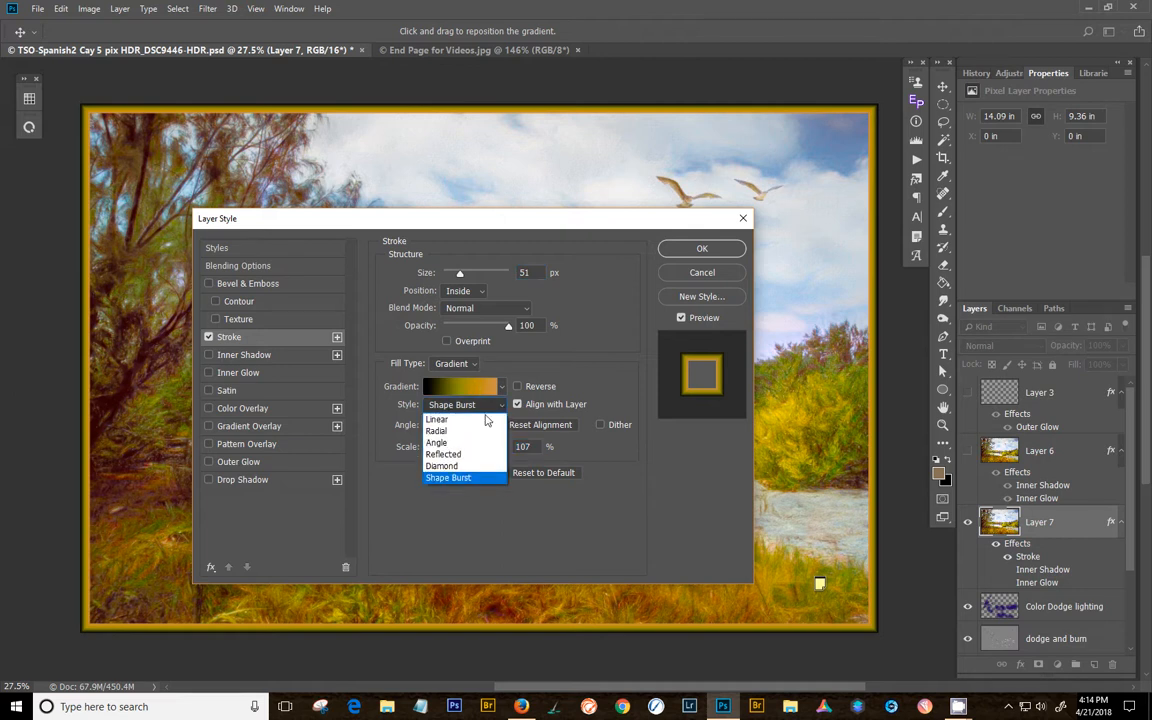
pyautogui.click(437, 419)
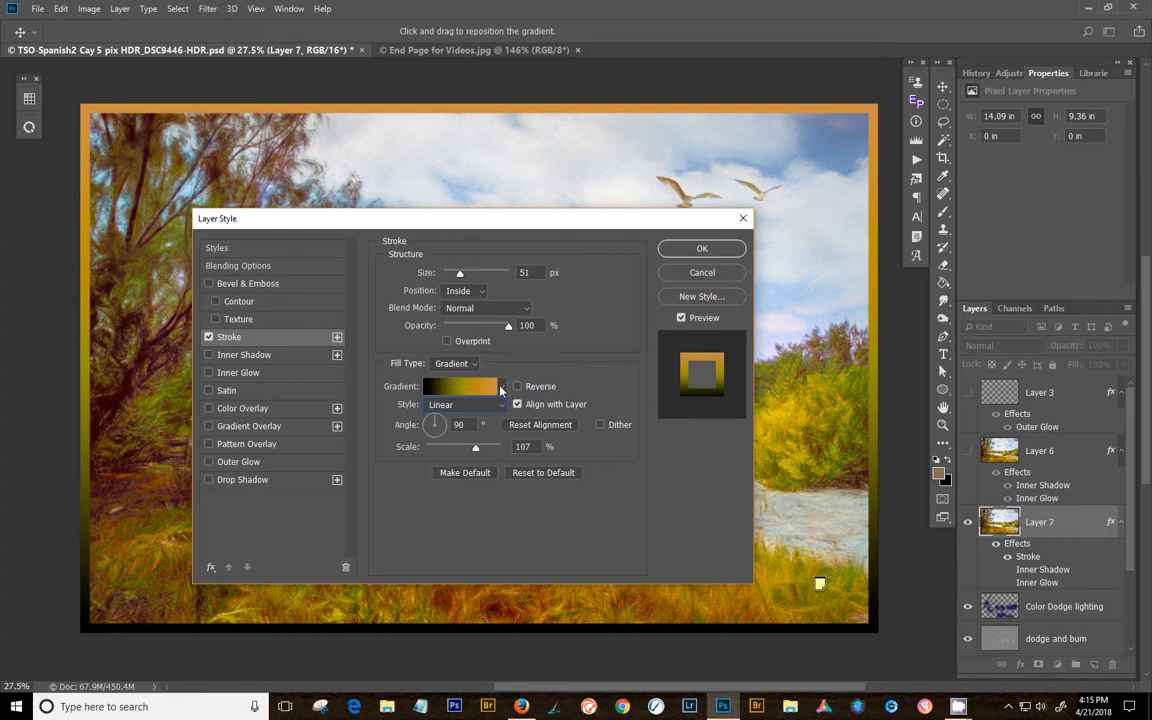
pyautogui.click(502, 388)
pyautogui.click(502, 388)
pyautogui.click(463, 404)
pyautogui.click(465, 430)
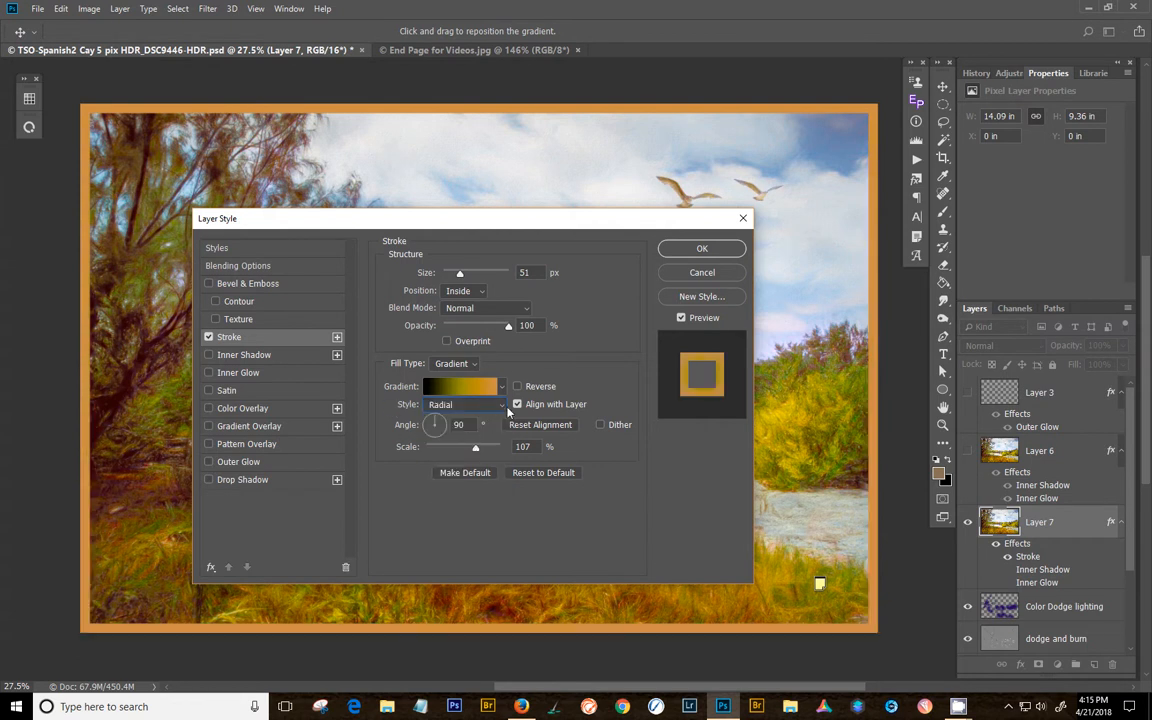
pyautogui.click(502, 388)
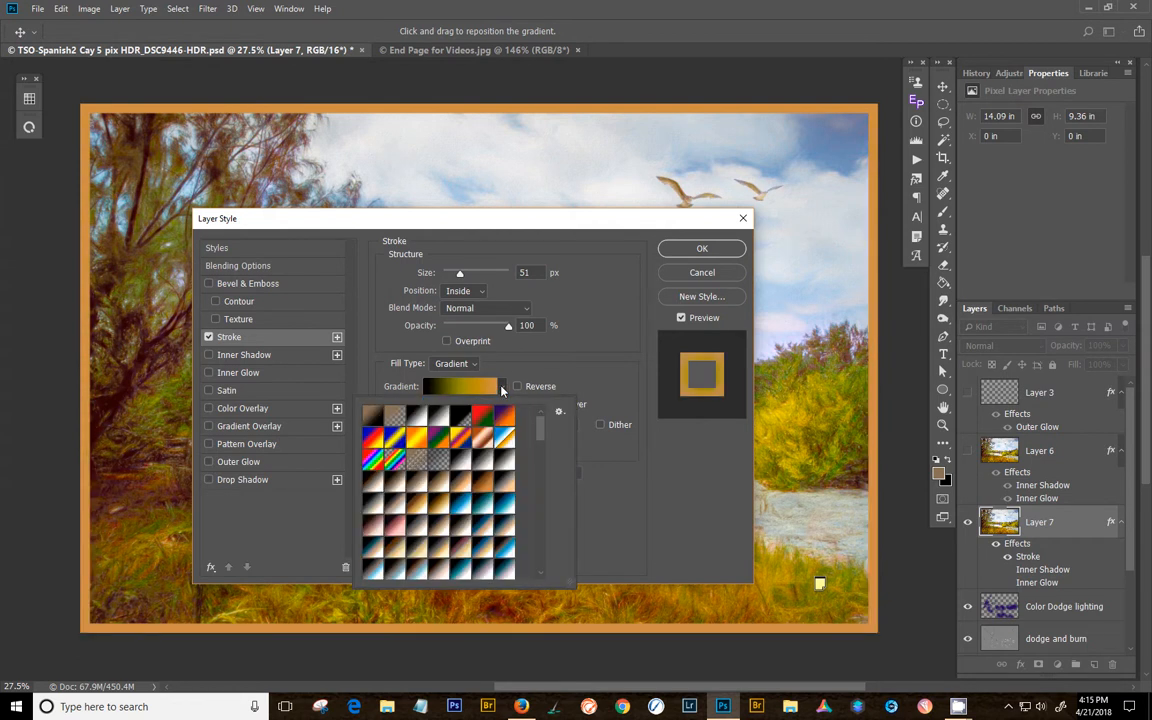
pyautogui.click(502, 388)
pyautogui.click(465, 404)
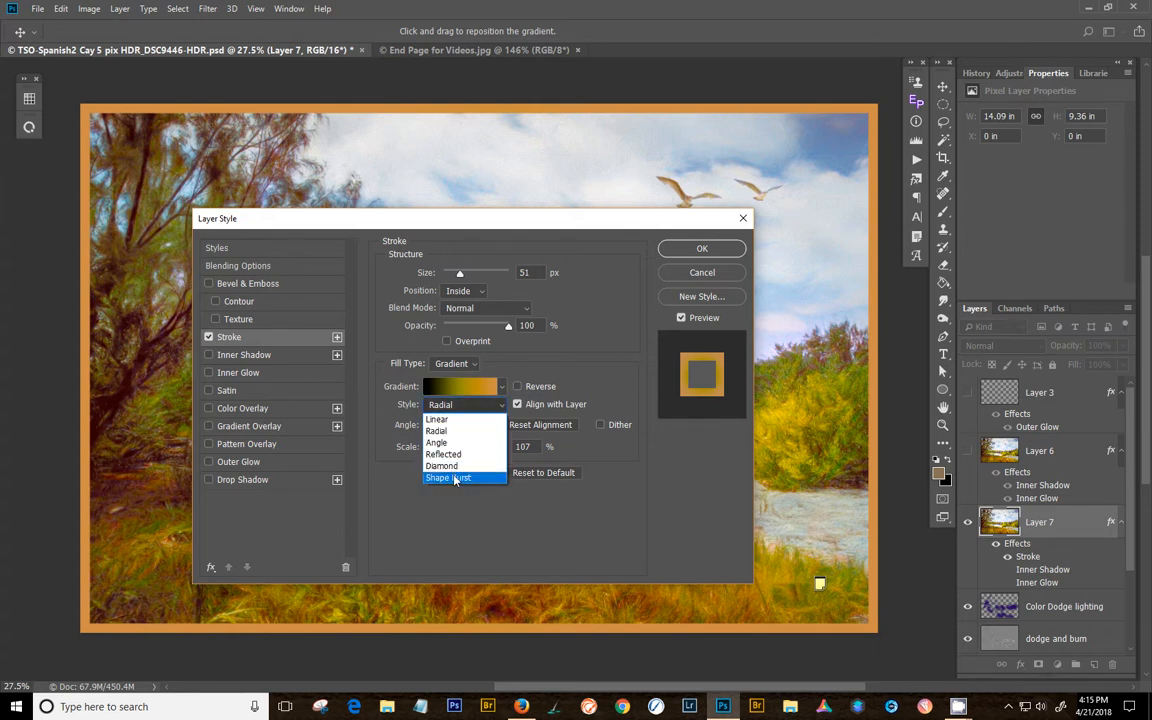
pyautogui.click(455, 479)
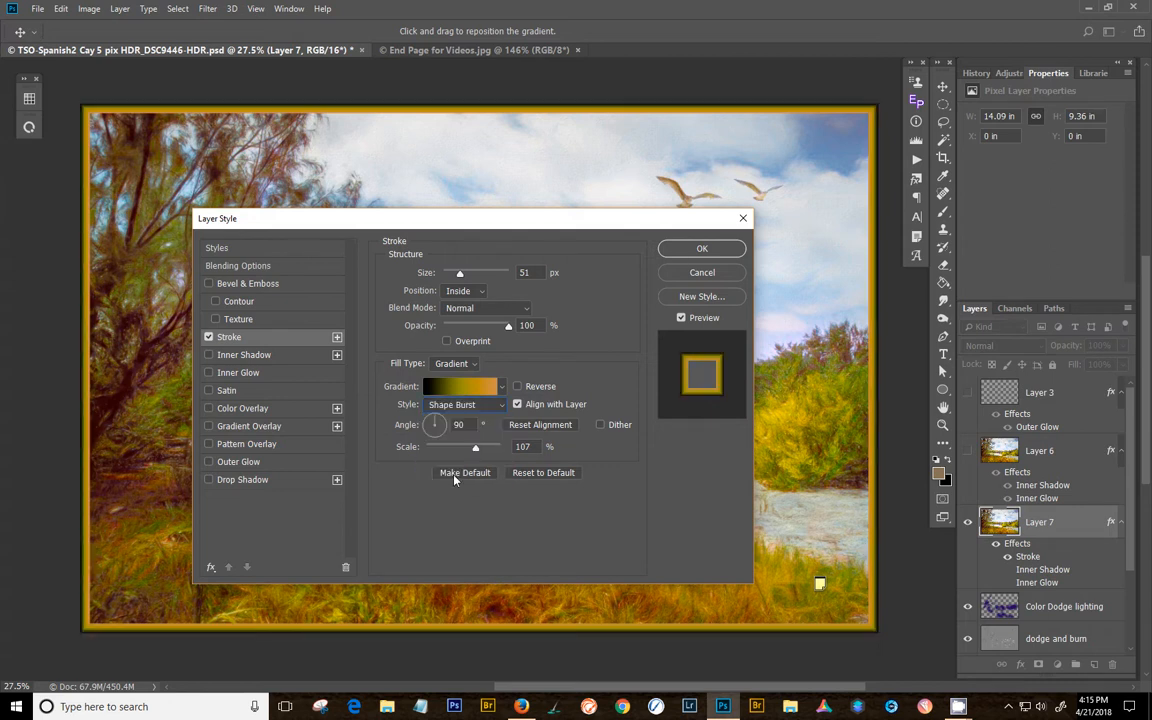
# Try the Copper 1, Gold-Sepia and Muted22 presets on the stroke gradient, and apply the #14- washed_away_art preset
pyautogui.click(473, 388)
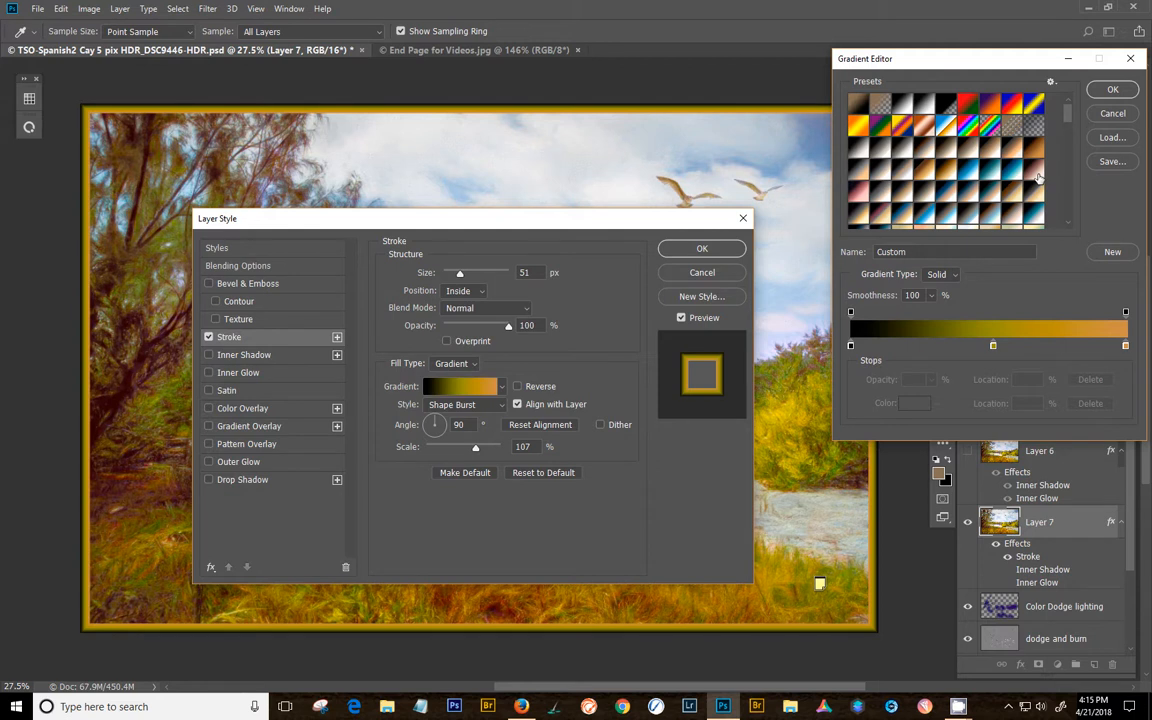
pyautogui.click(1036, 175)
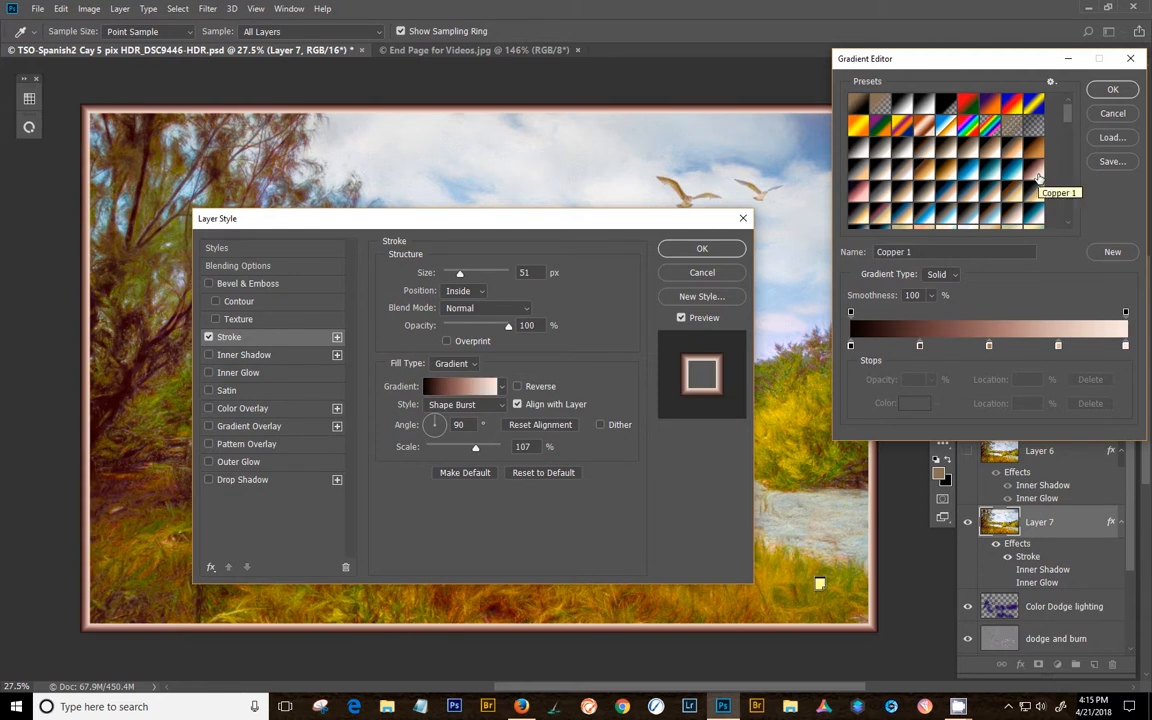
pyautogui.click(1016, 195)
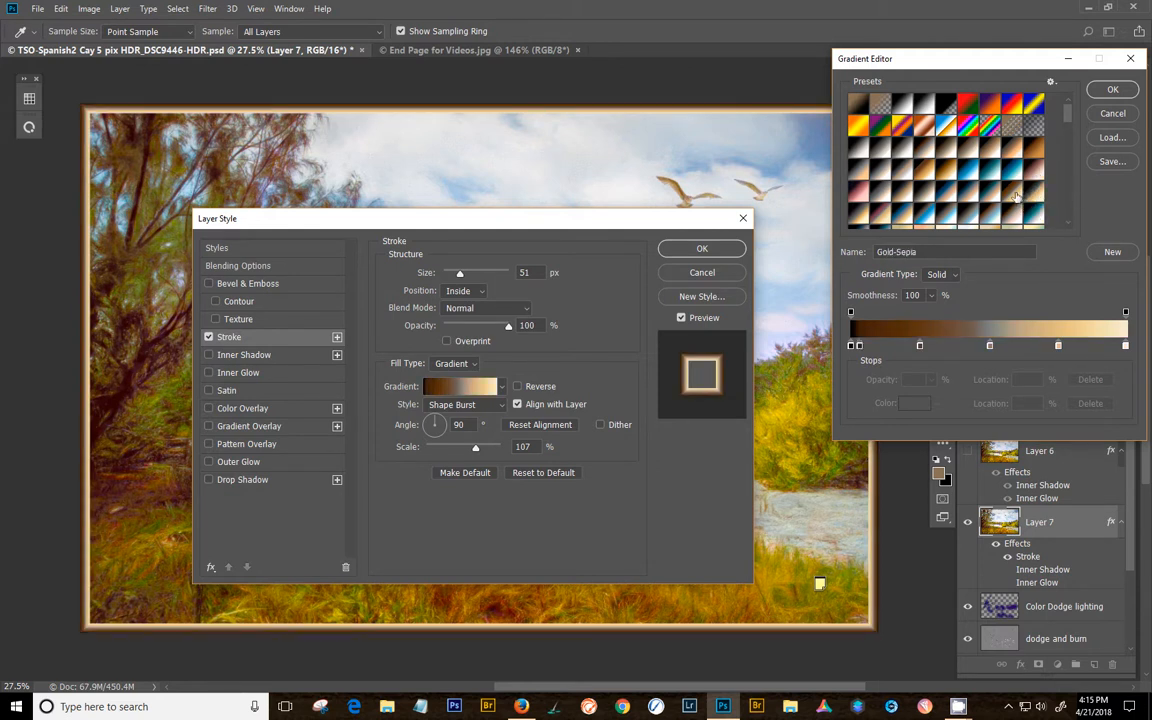
pyautogui.scroll(-5, 1010, 195)
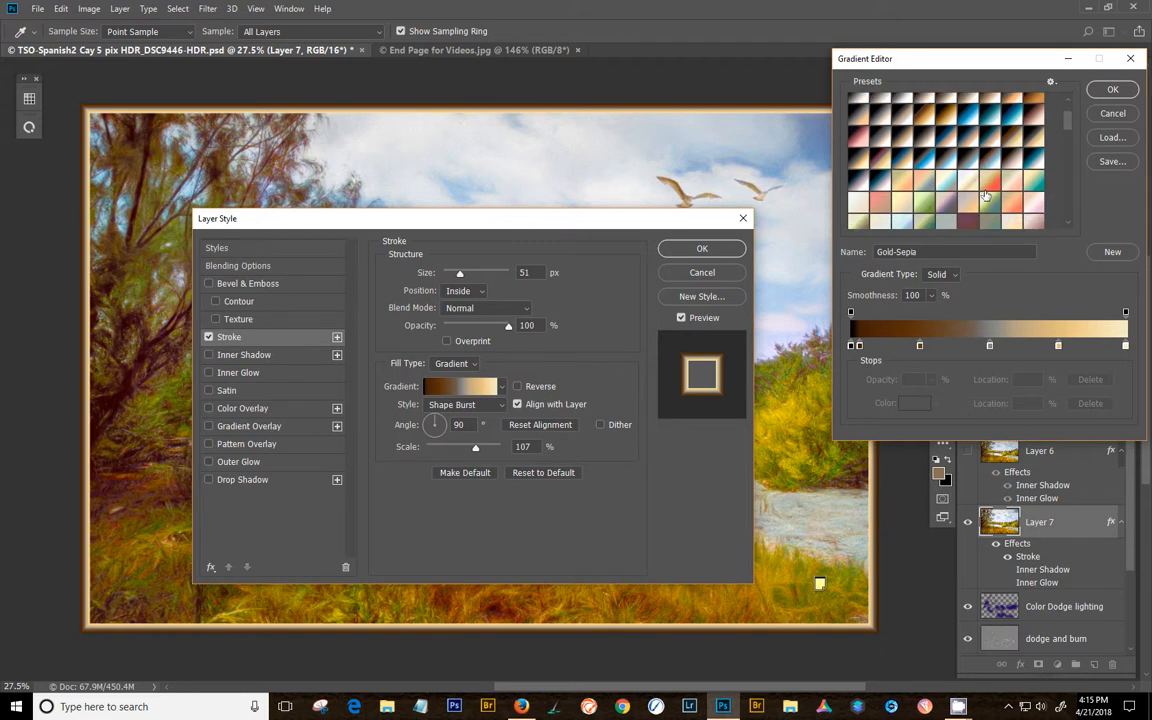
pyautogui.scroll(-1, 987, 193)
pyautogui.click(924, 160)
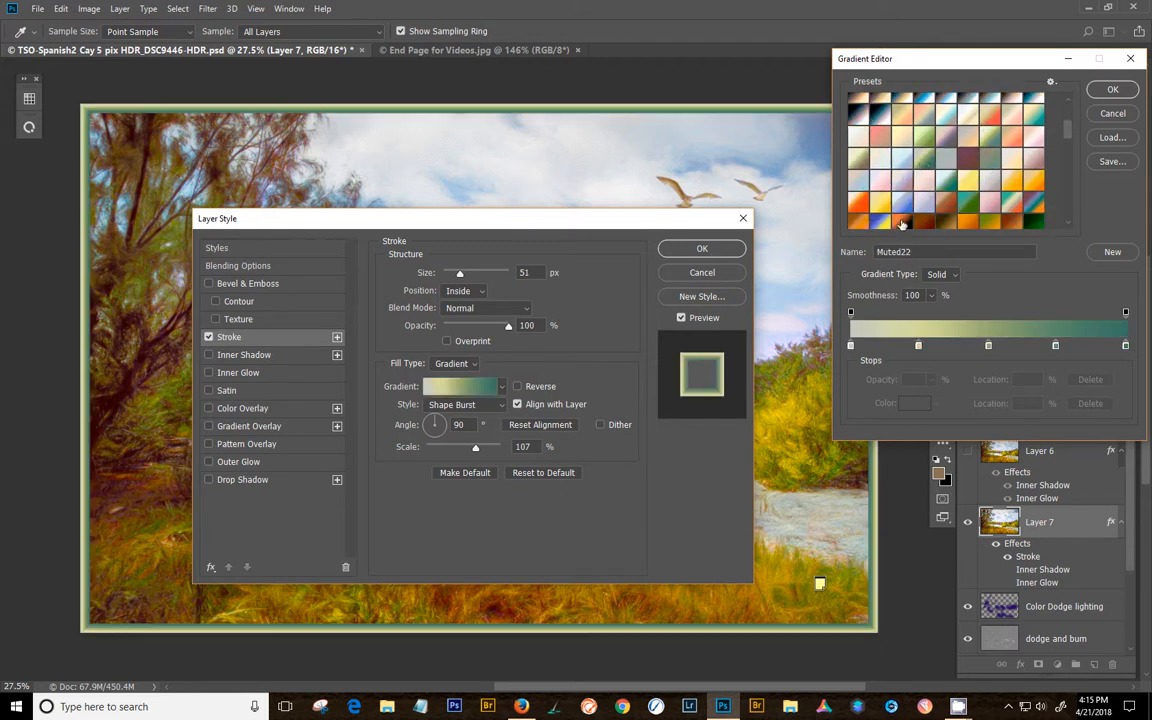
pyautogui.scroll(-3, 940, 196)
pyautogui.scroll(-3, 940, 196)
pyautogui.click(896, 163)
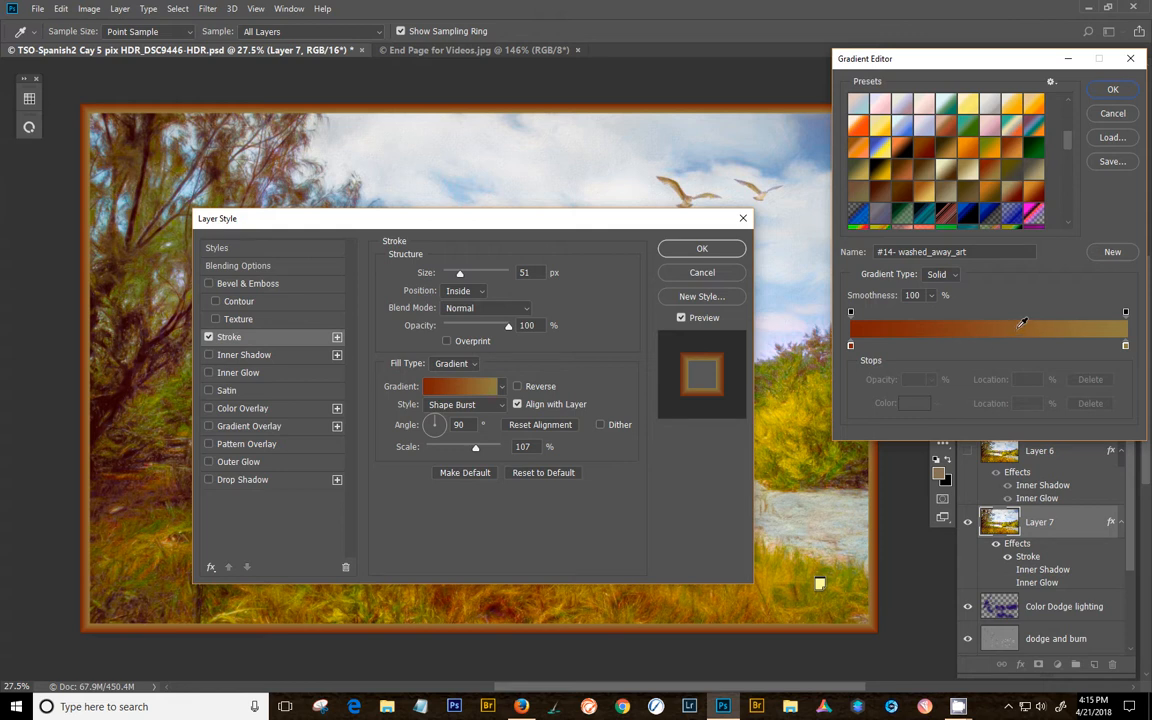
# Recolour the gradient's end stop at 100% to light grey #cccfd4 sampled from the clouds, and accept the gradient
pyautogui.click(1126, 347)
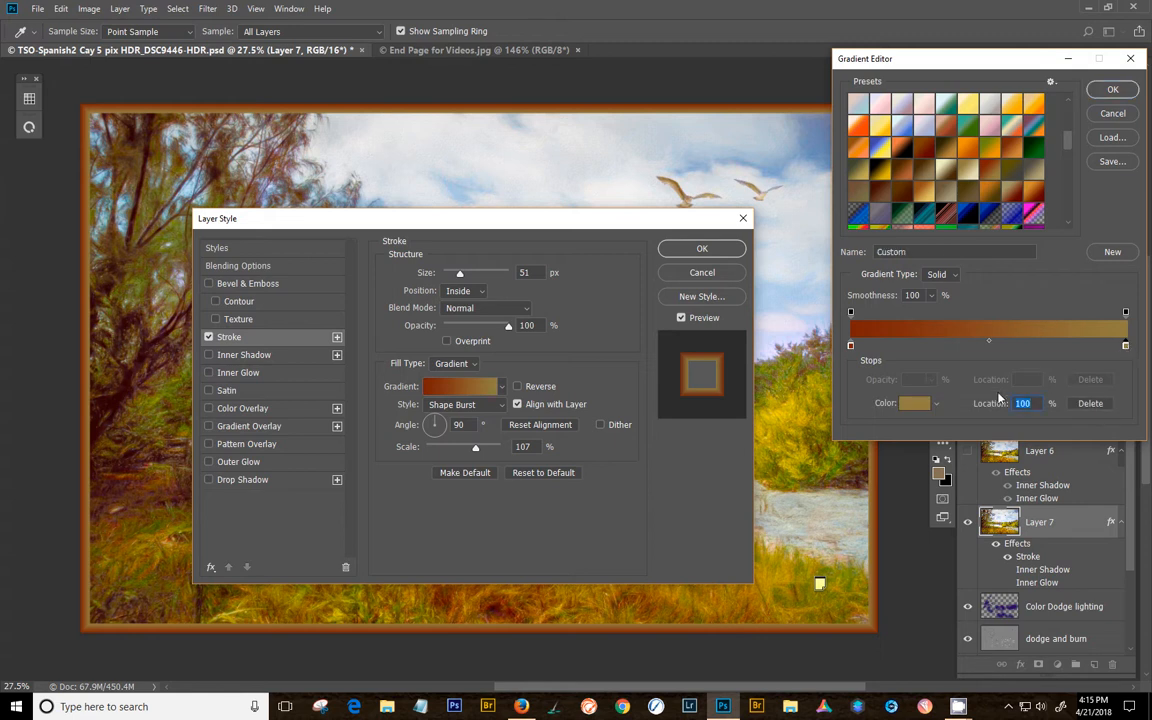
pyautogui.click(913, 403)
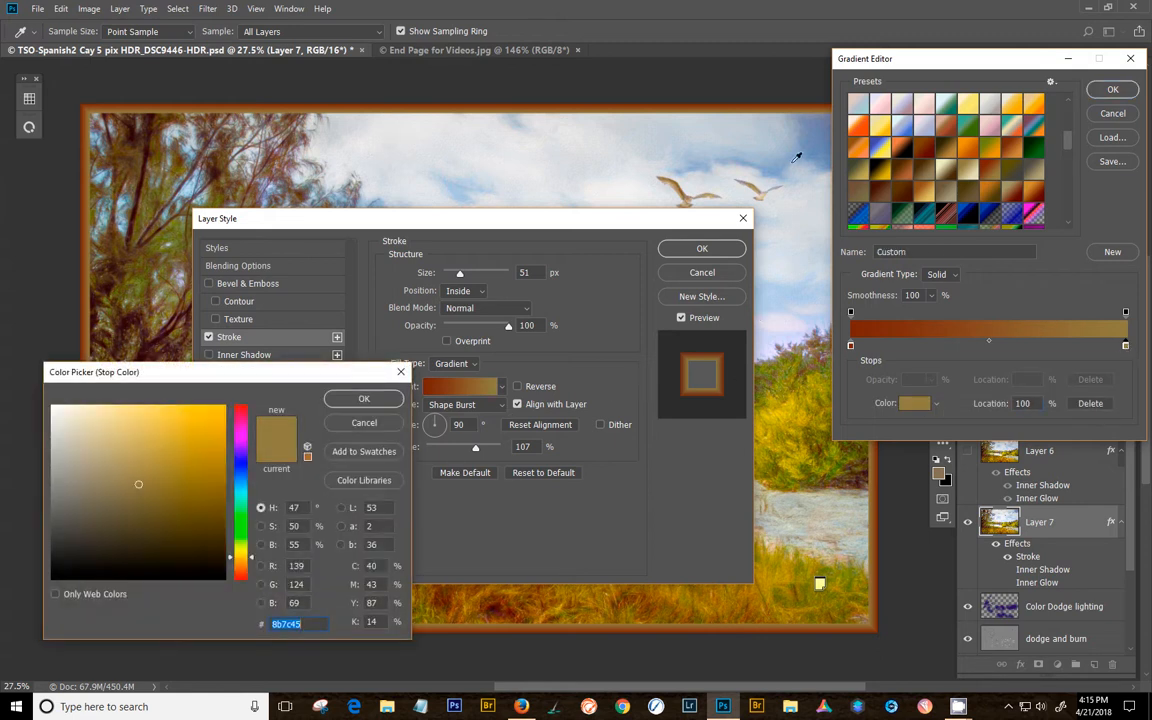
pyautogui.click(720, 167)
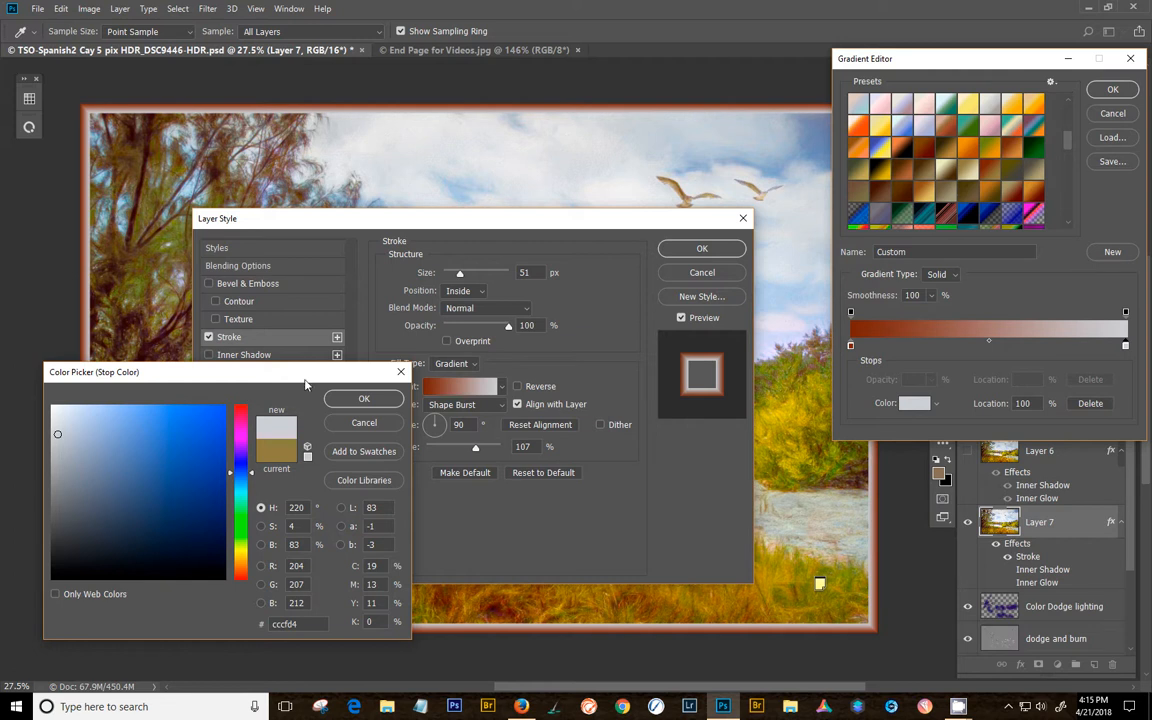
pyautogui.click(345, 399)
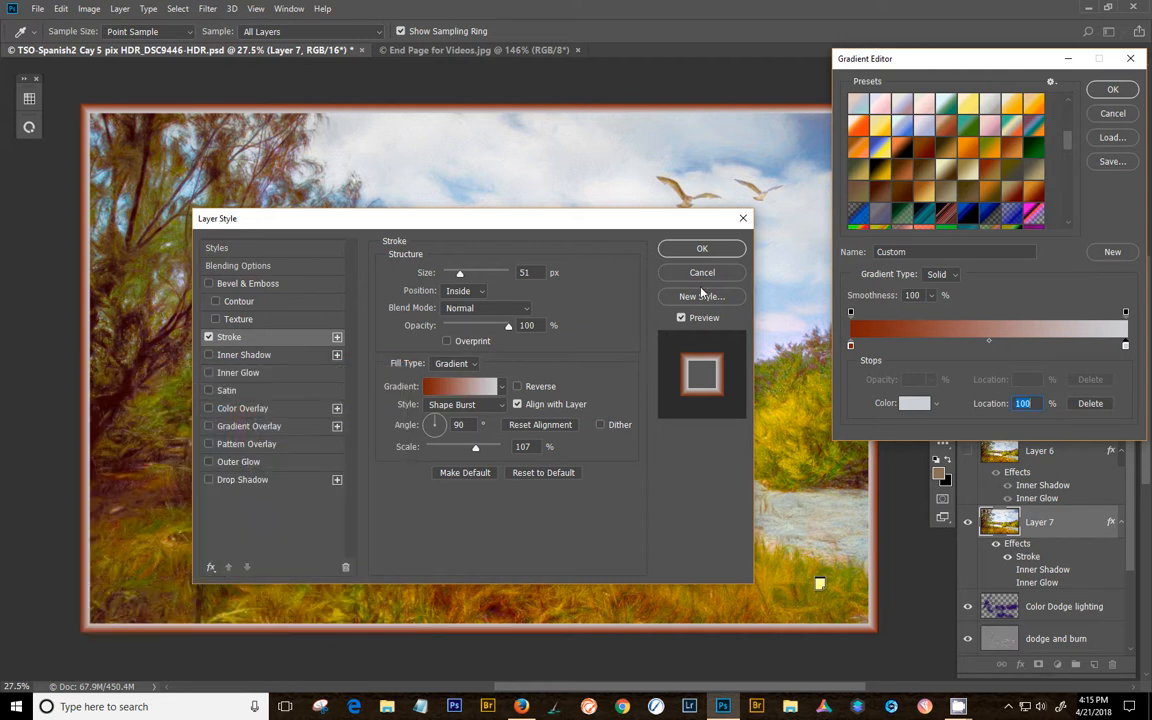
pyautogui.click(1112, 90)
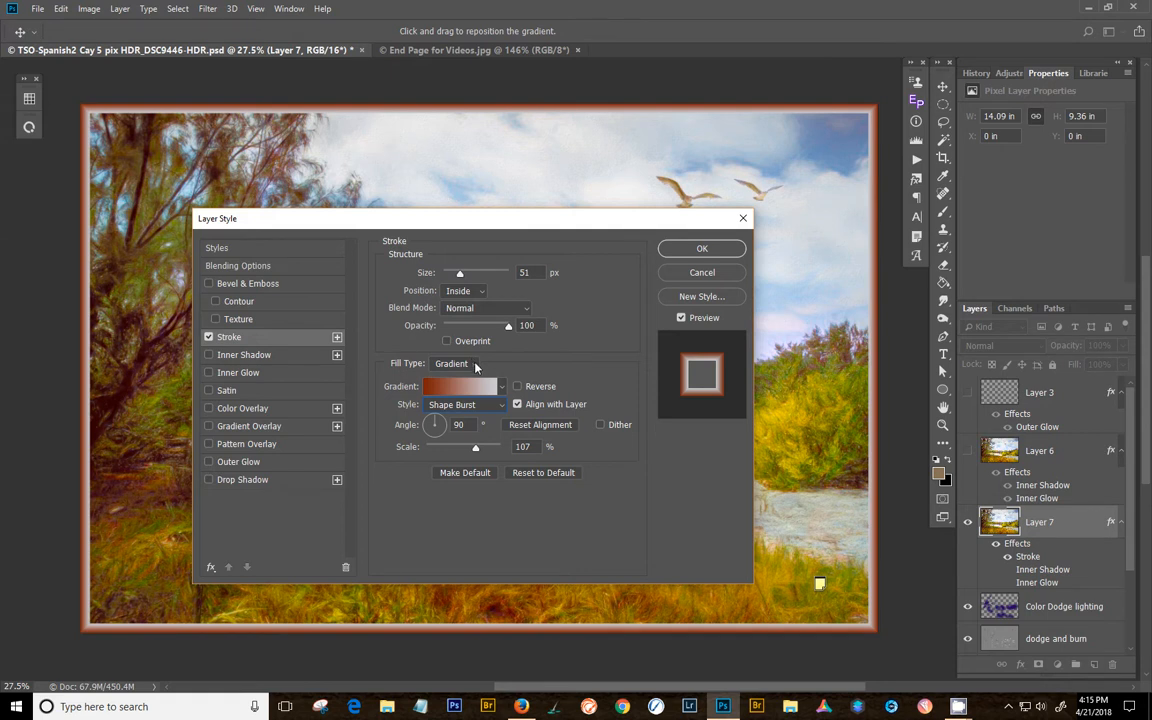
# Switch the stroke's fill type to Pattern and try the PumpkinPatch.jpg and Watercolor6_Watermelon.jpg patterns
pyautogui.click(476, 366)
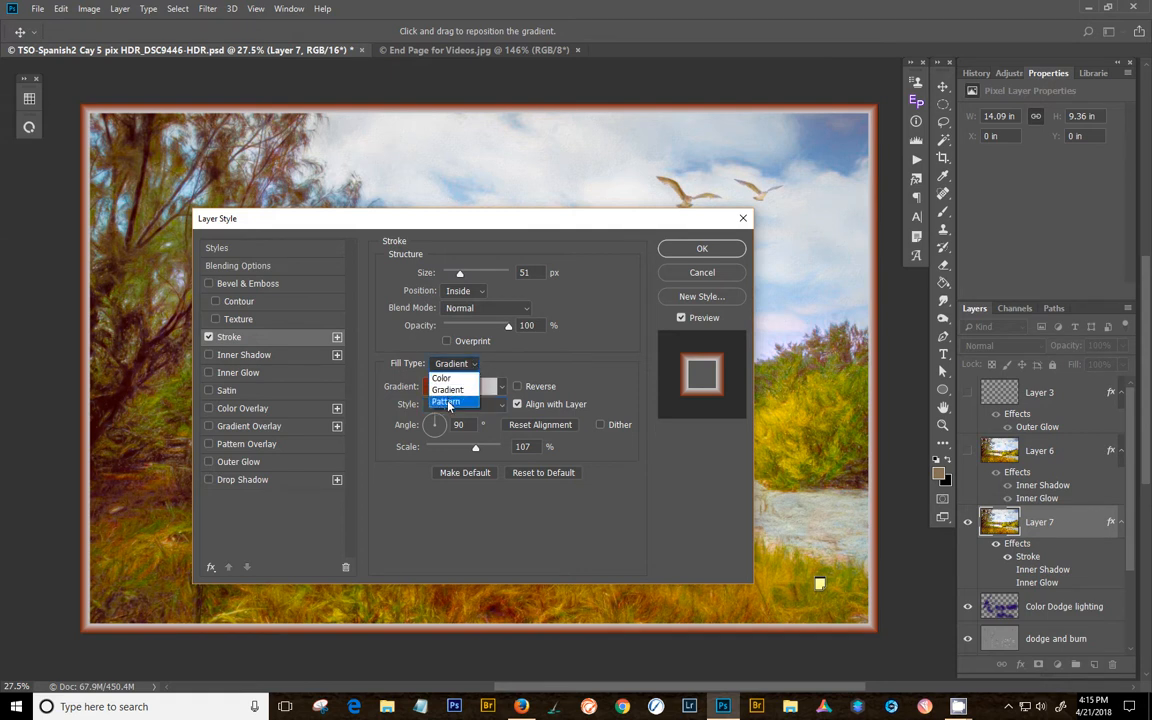
pyautogui.click(449, 403)
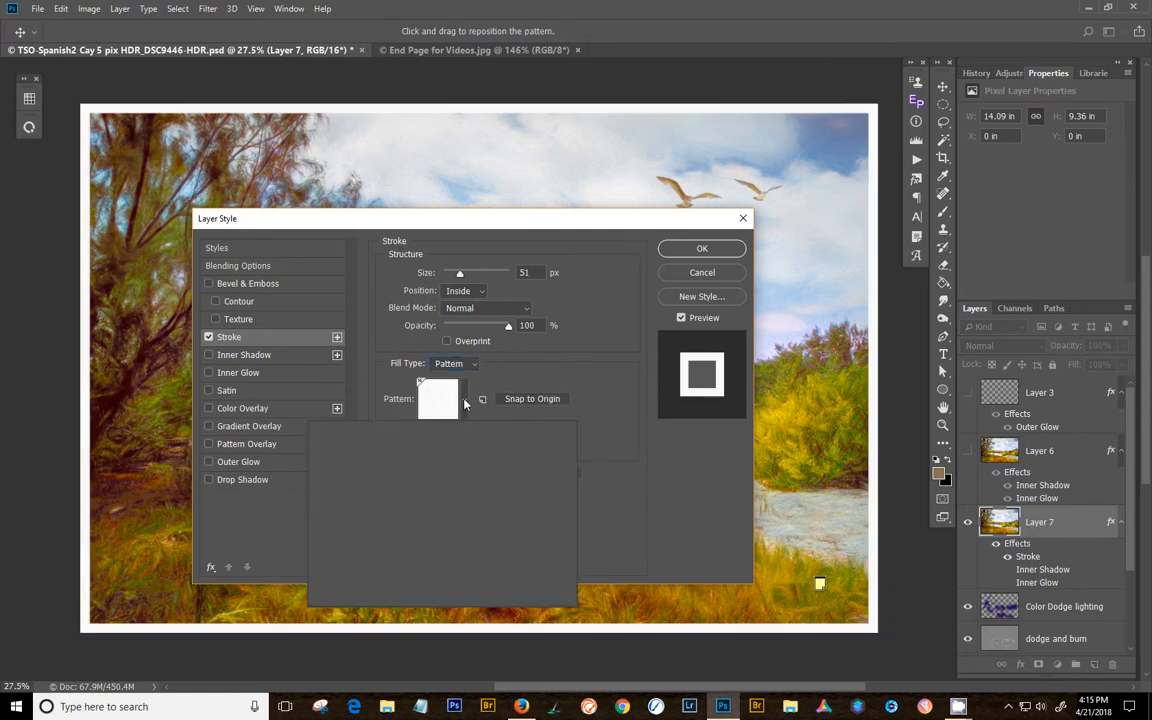
pyautogui.click(464, 400)
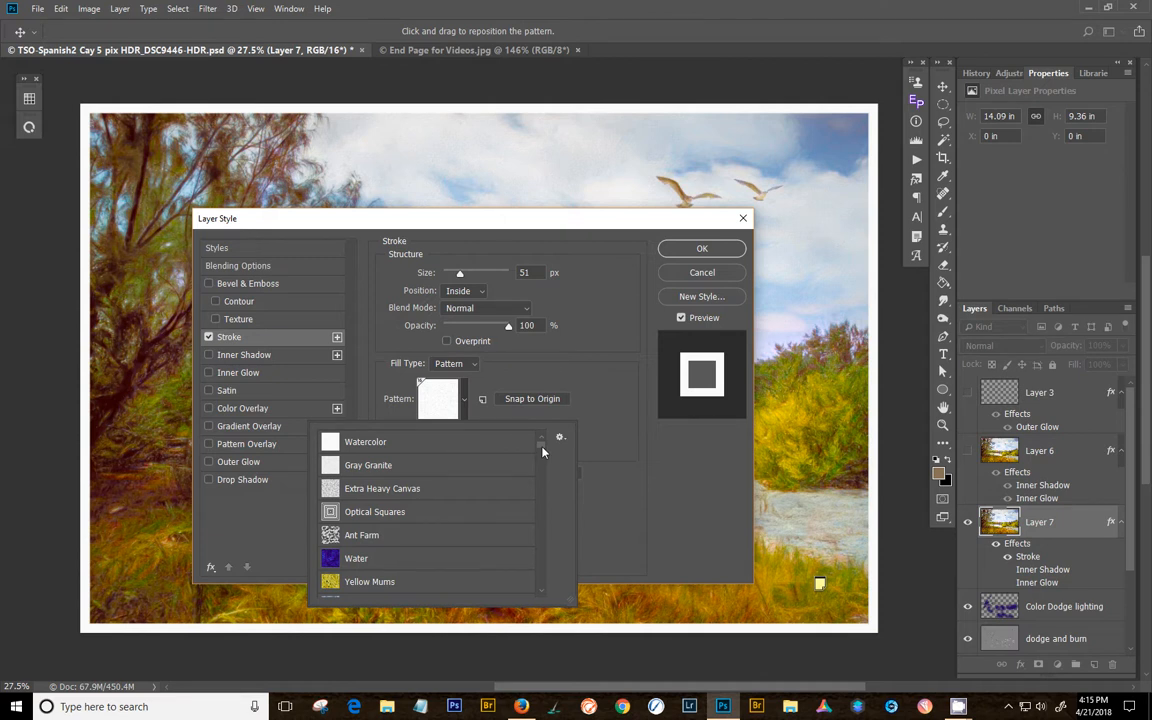
pyautogui.scroll(-10, 542, 452)
pyautogui.scroll(-10, 542, 492)
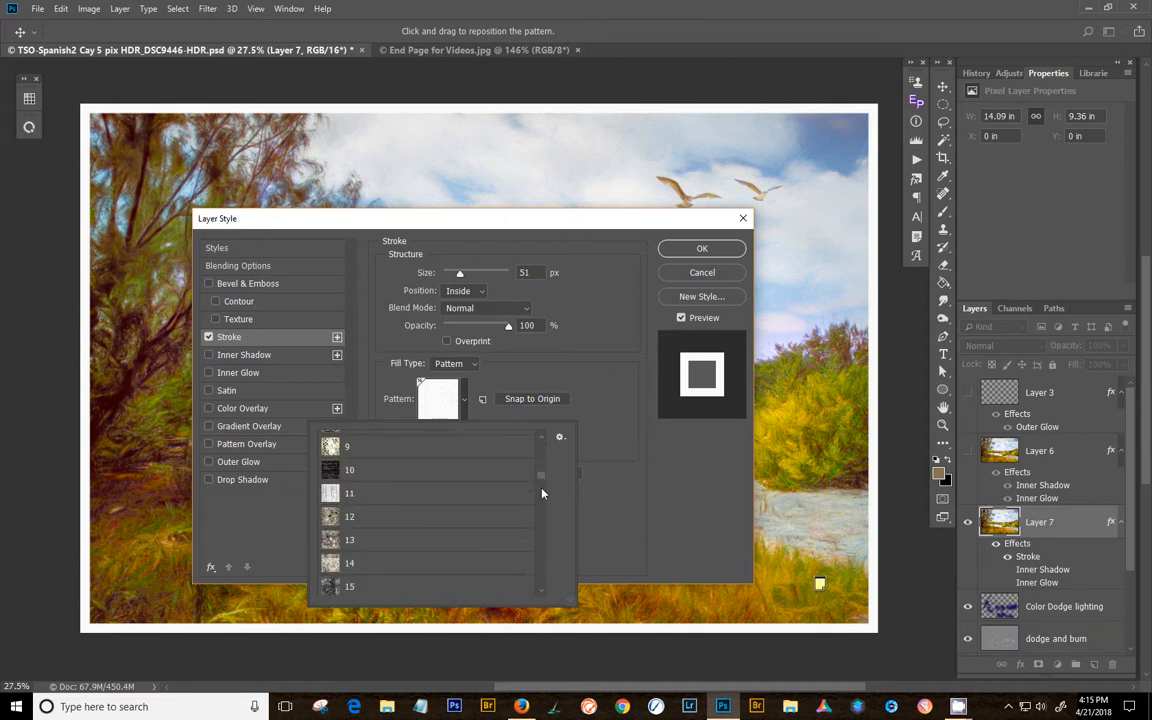
pyautogui.scroll(-10, 537, 487)
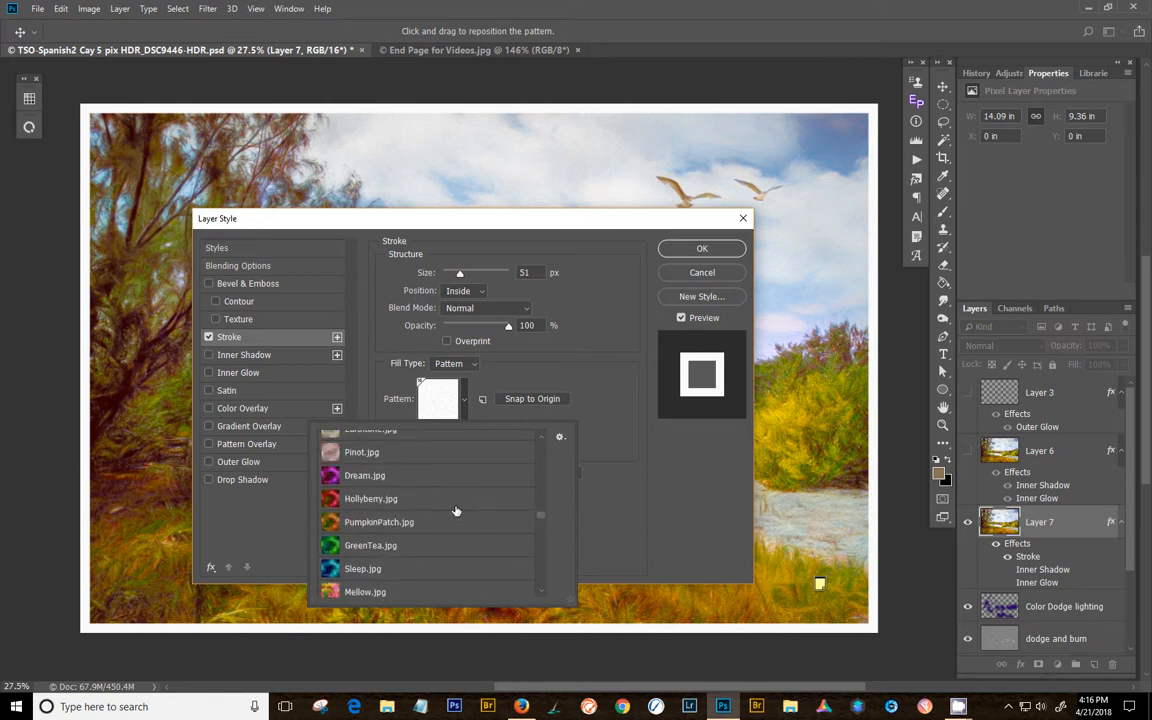
pyautogui.click(452, 500)
pyautogui.click(433, 523)
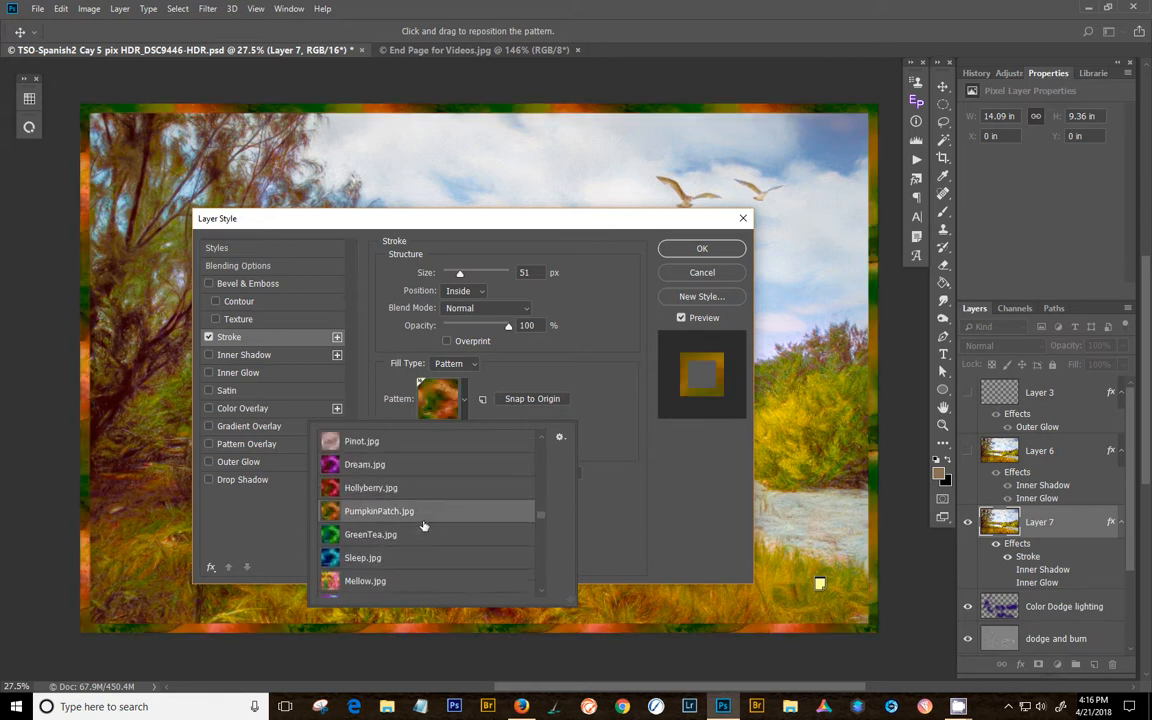
pyautogui.scroll(-5, 425, 525)
pyautogui.scroll(-3, 402, 511)
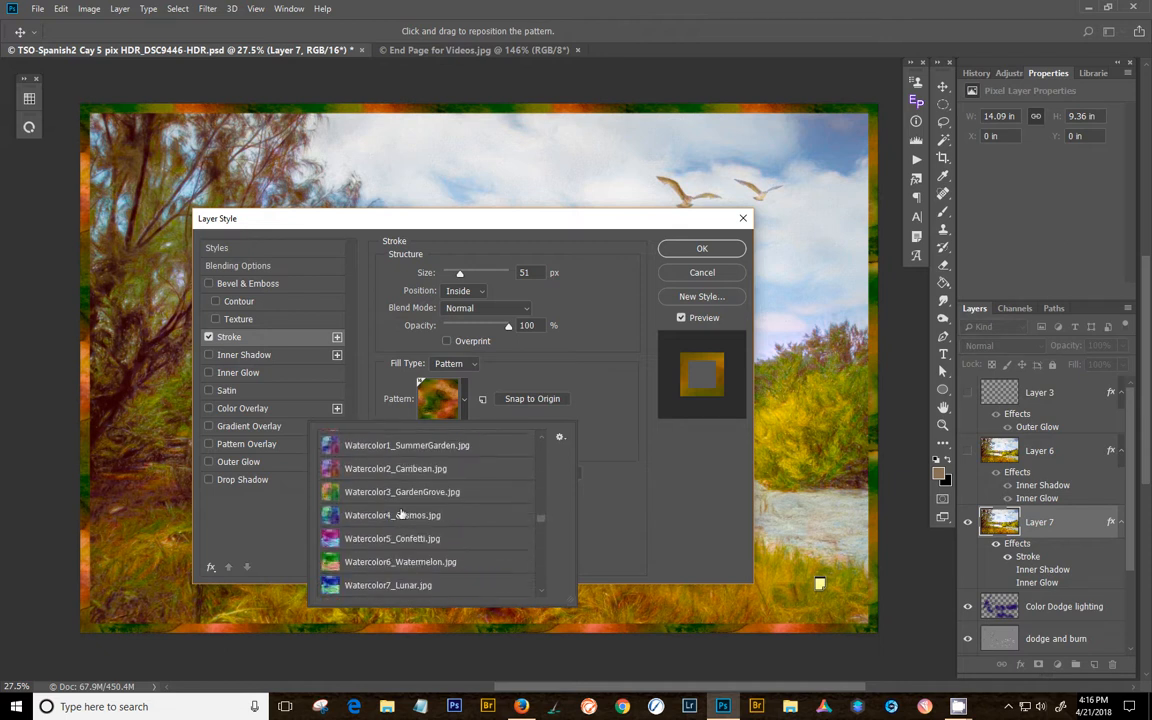
pyautogui.click(408, 528)
pyautogui.scroll(-5, 408, 528)
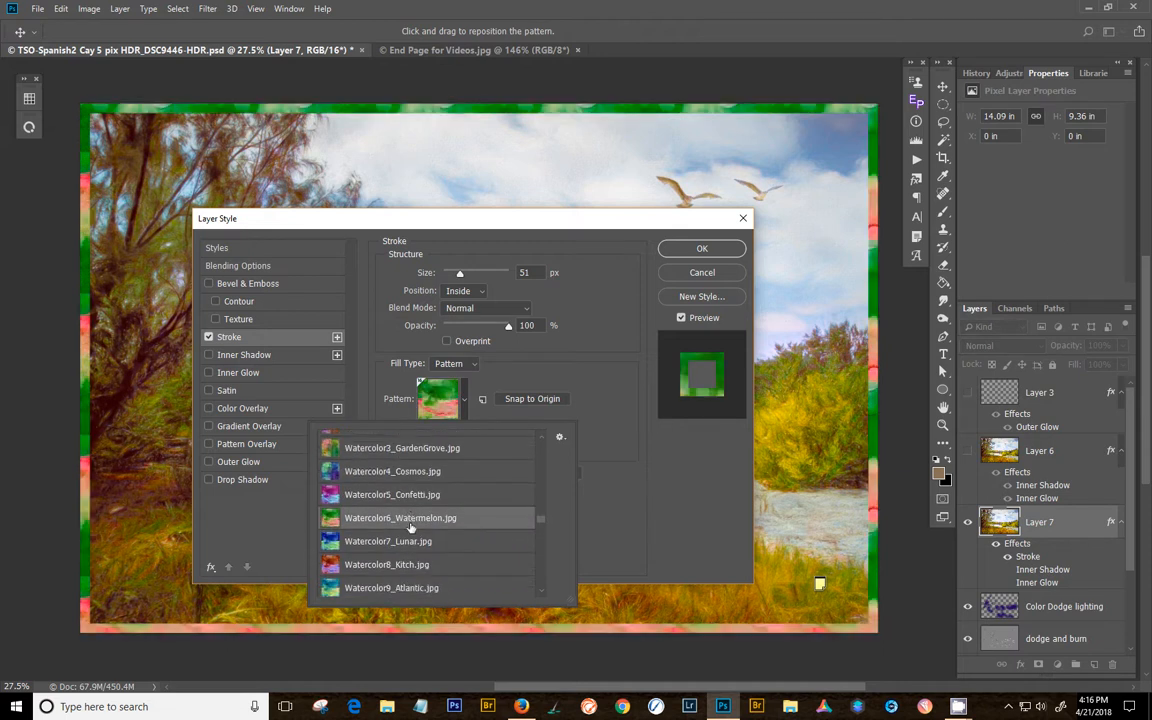
# Apply the AUTUMN WIND PATTERN to the stroke and set the stroke size to 166 px
pyautogui.scroll(-10, 538, 537)
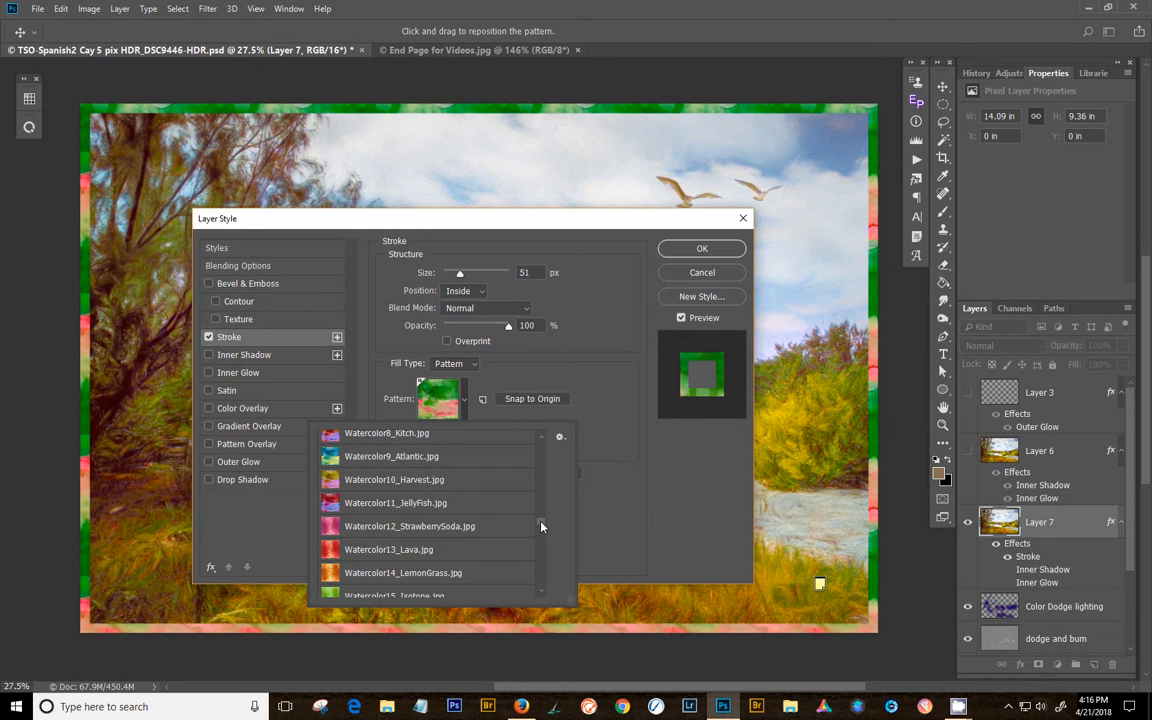
pyautogui.scroll(-5, 540, 550)
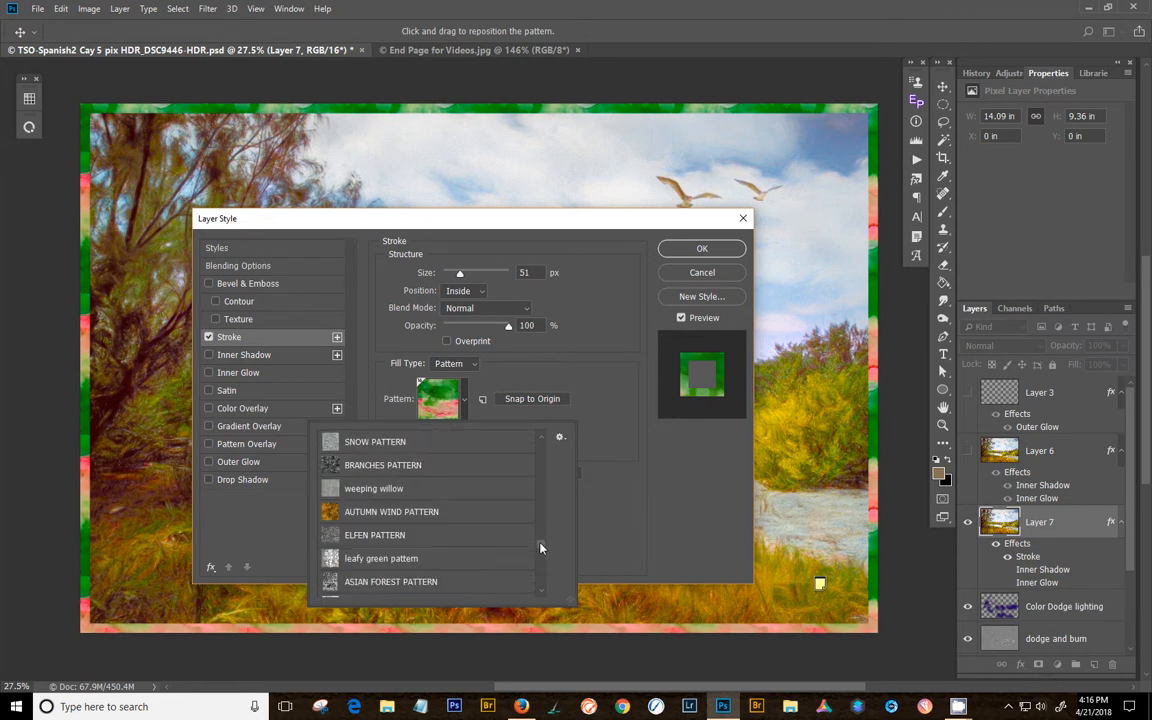
pyautogui.scroll(1, 465, 512)
pyautogui.click(418, 560)
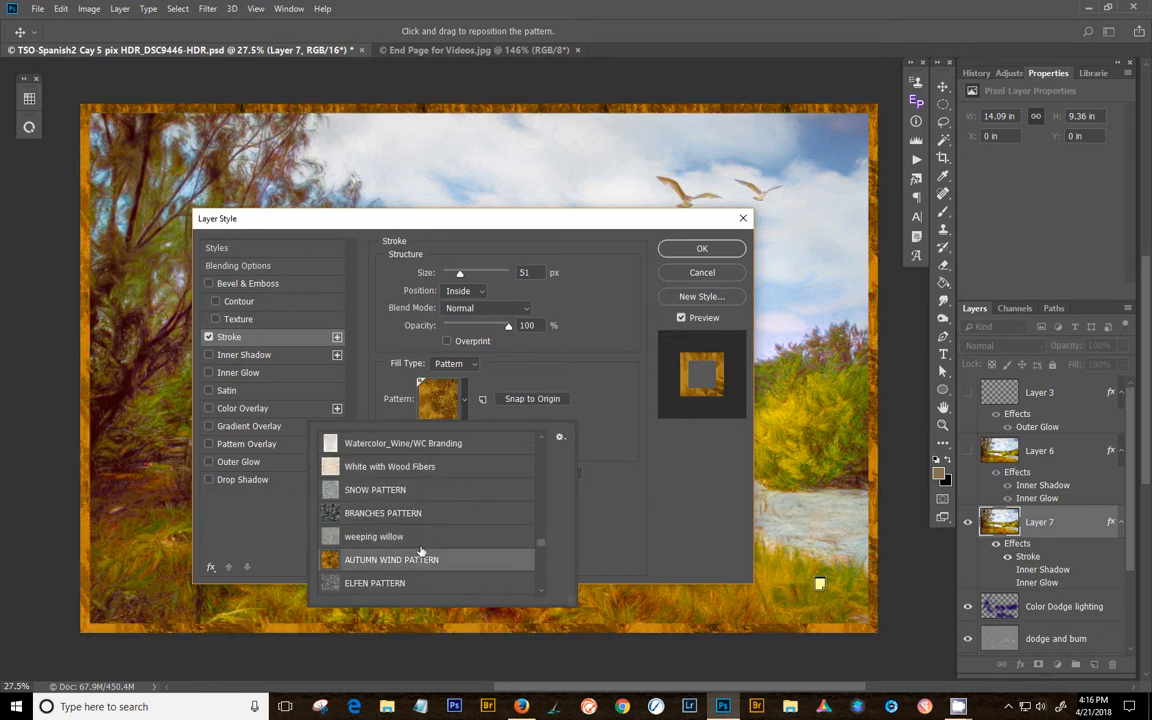
pyautogui.click(616, 342)
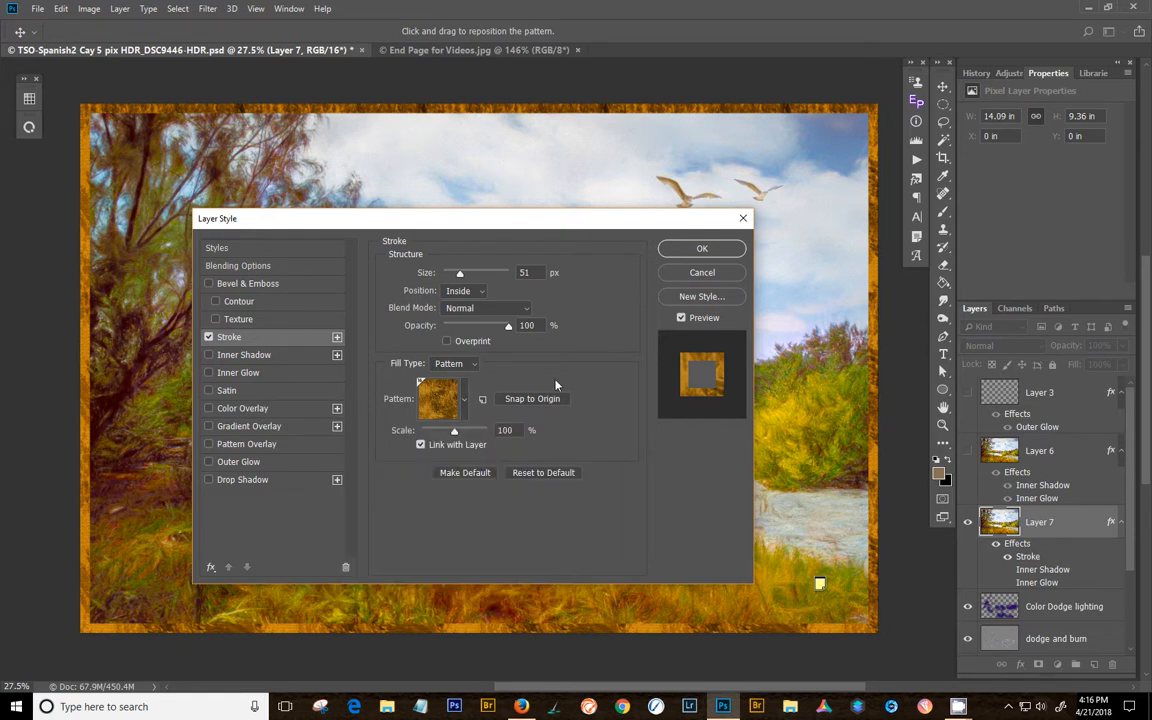
pyautogui.click(508, 327)
pyautogui.moveTo(460, 275); pyautogui.dragTo(488, 272)
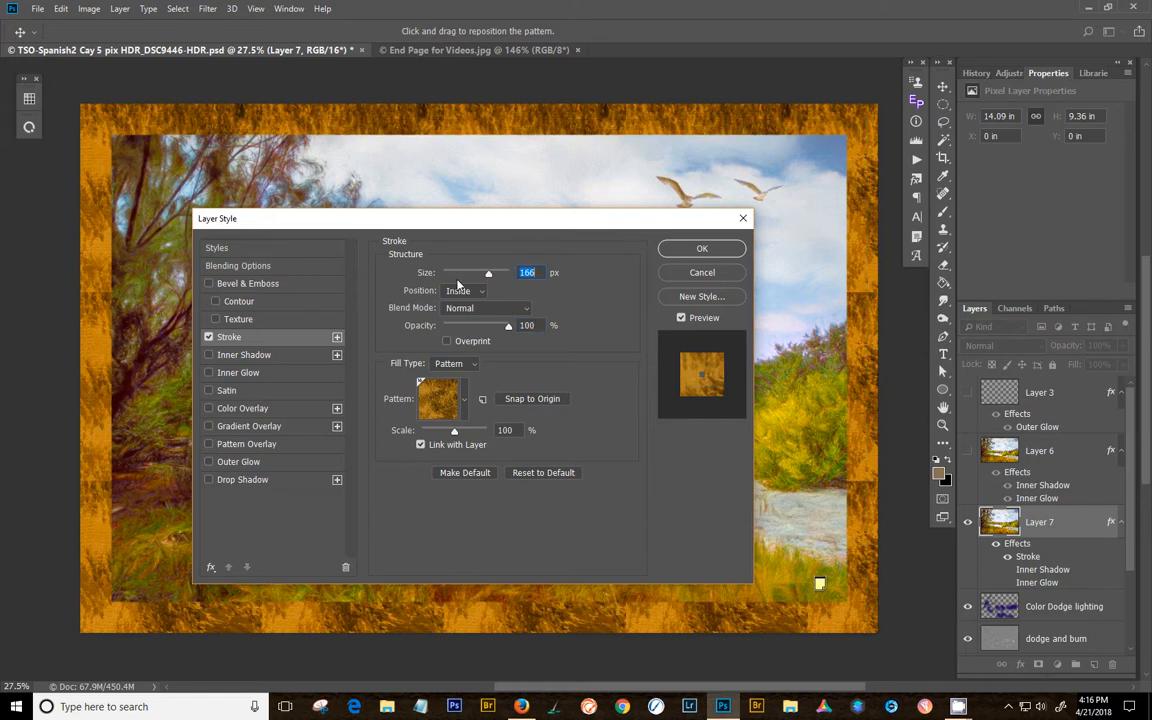
# Enable Inner Shadow and Inner Glow, and set the inner glow to 70% opacity and 177 px size
pyautogui.click(245, 357)
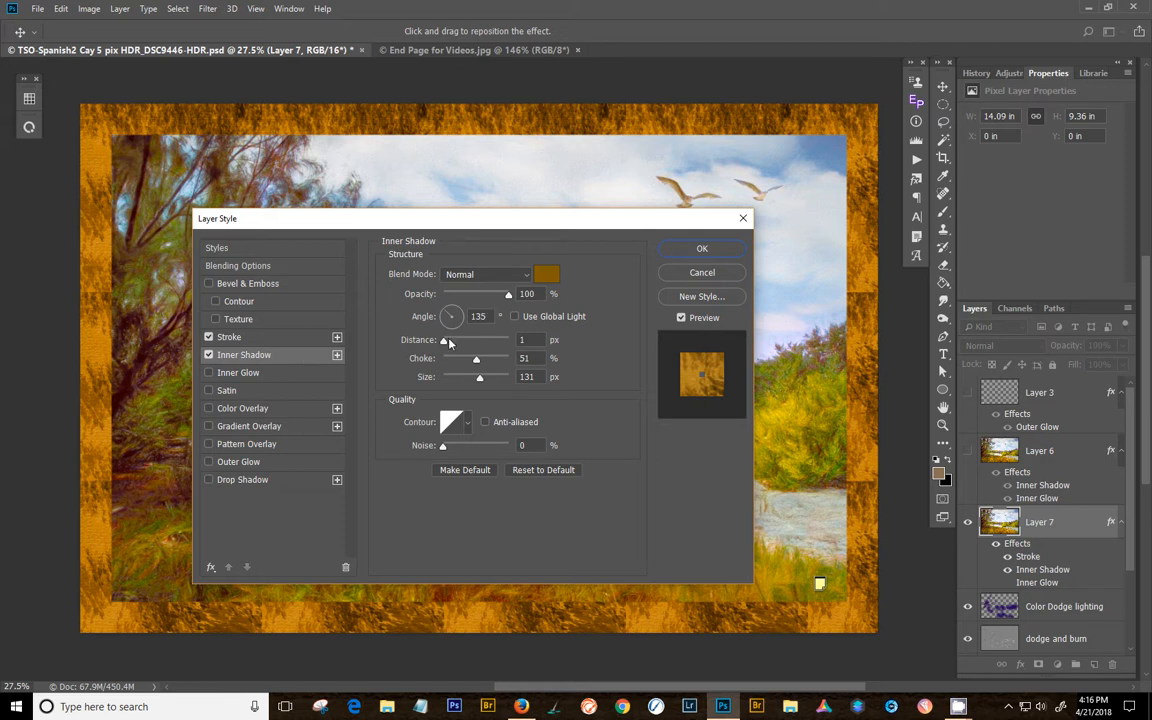
pyautogui.click(238, 374)
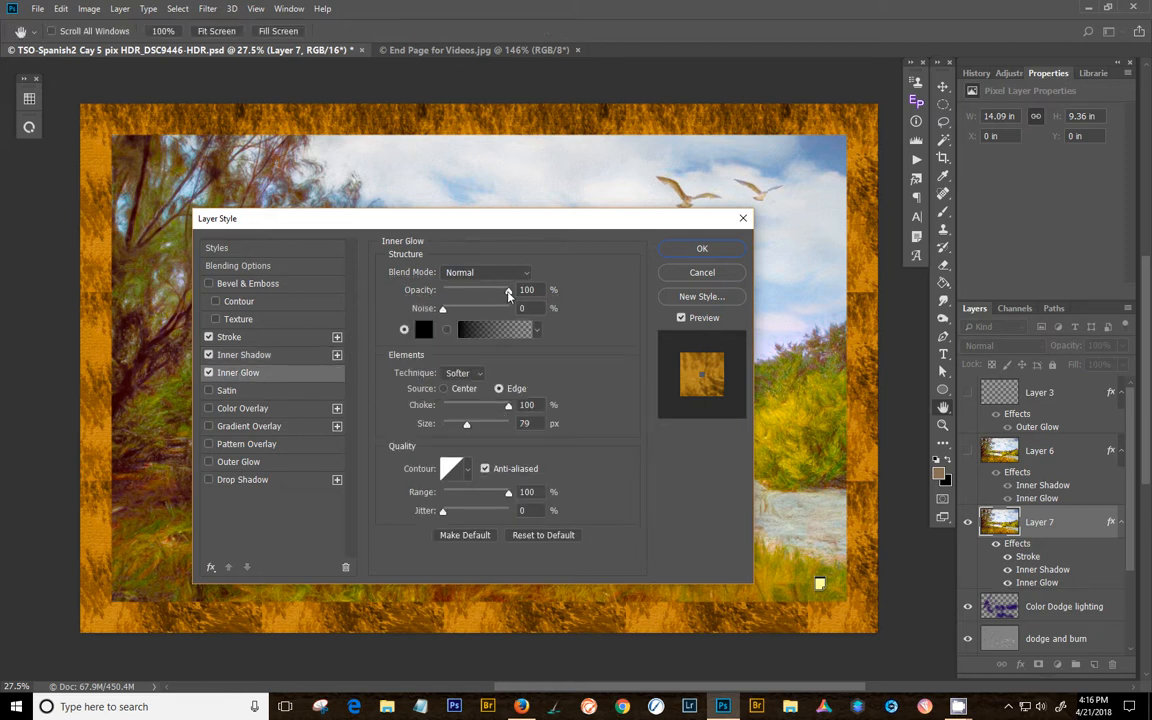
pyautogui.moveTo(508, 293); pyautogui.dragTo(488, 300)
pyautogui.moveTo(466, 424); pyautogui.dragTo(492, 432)
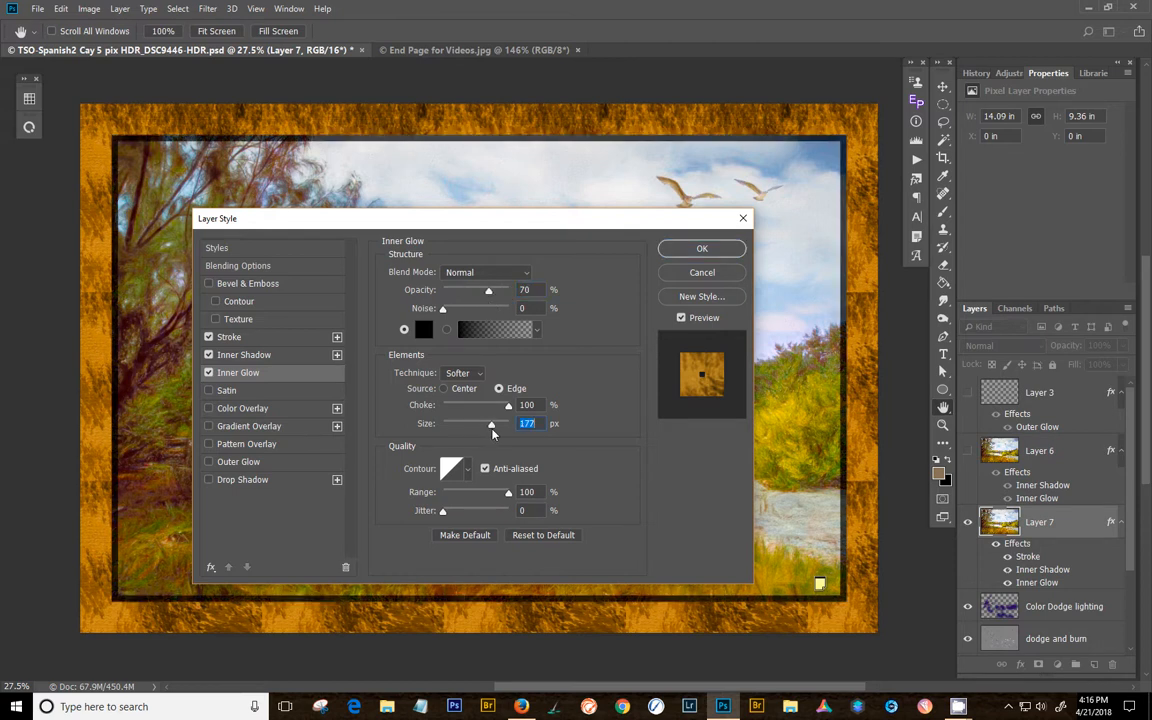
# Recolour the inner glow to olive gold #9e8a00 sampled from the bushes, and accept the layer style
pyautogui.click(424, 329)
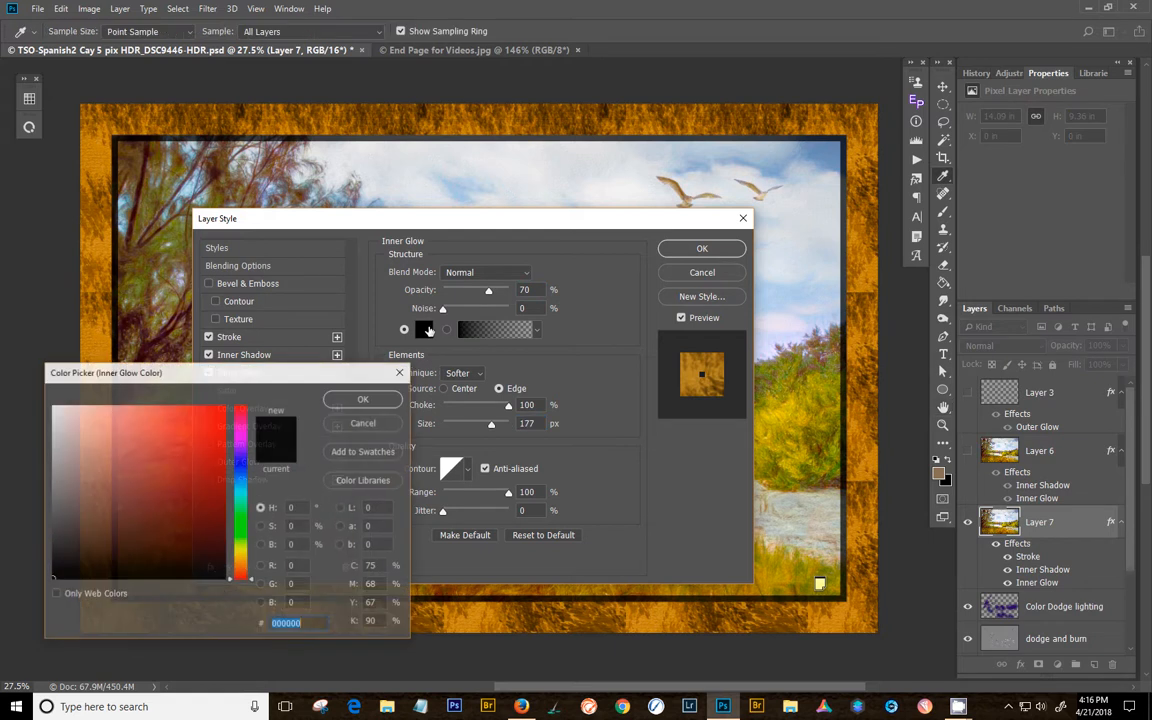
pyautogui.click(797, 406)
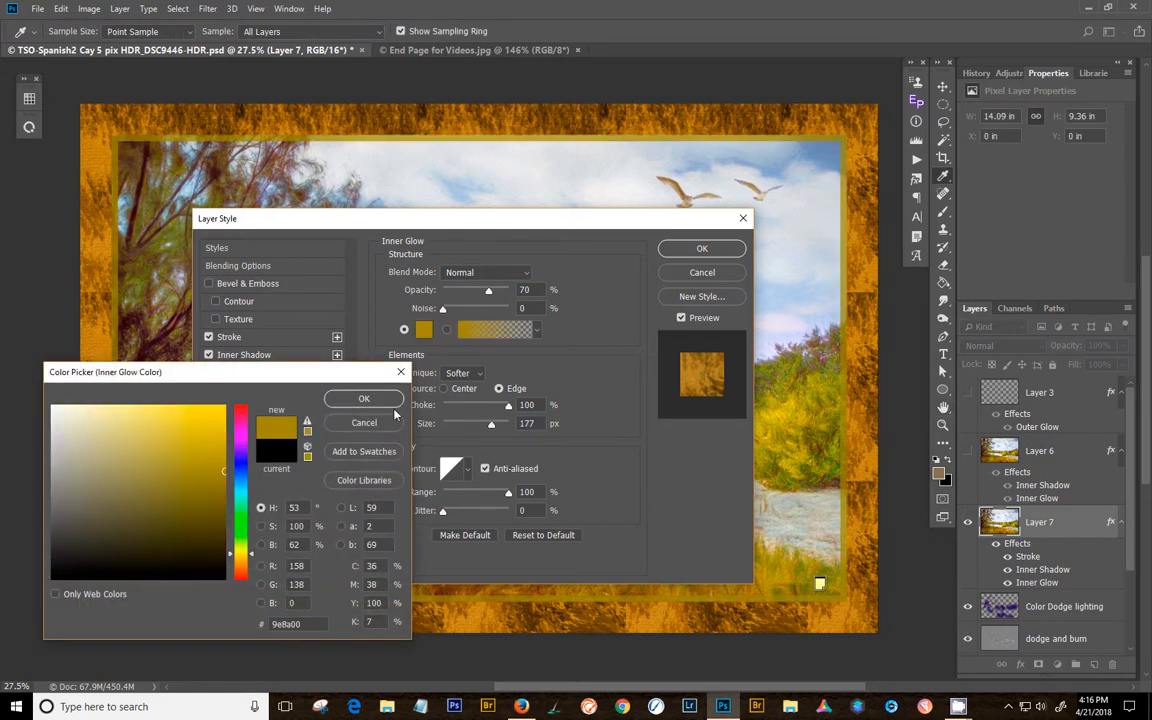
pyautogui.click(364, 399)
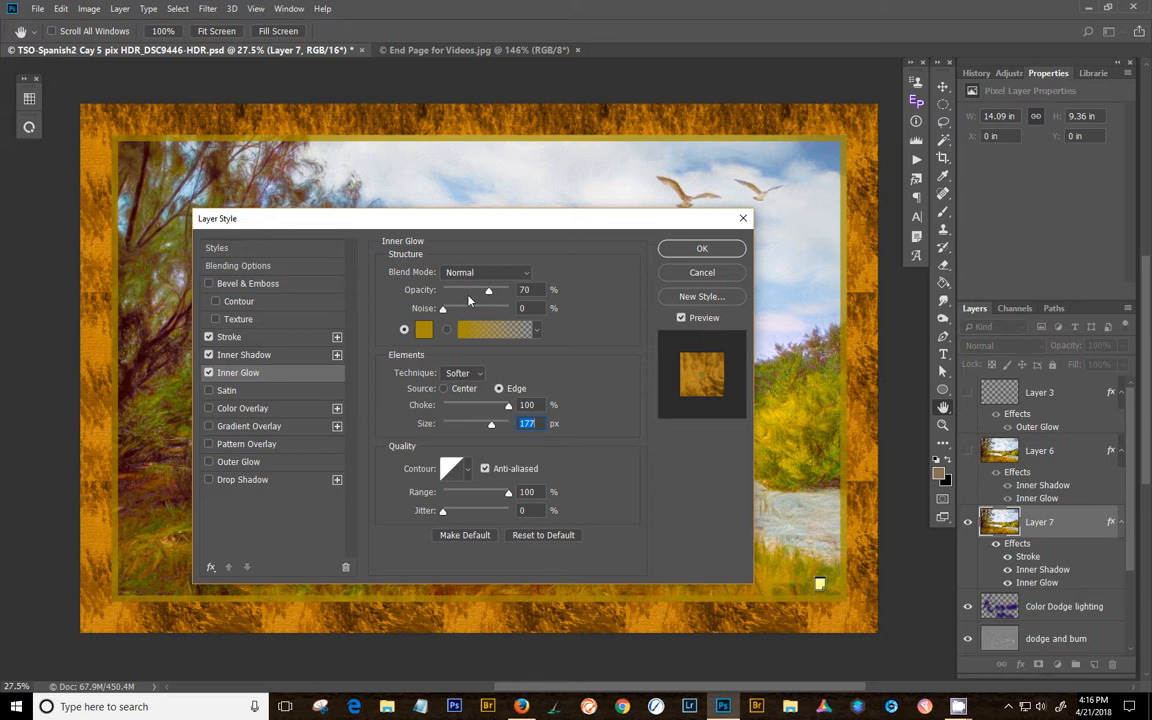
pyautogui.click(706, 249)
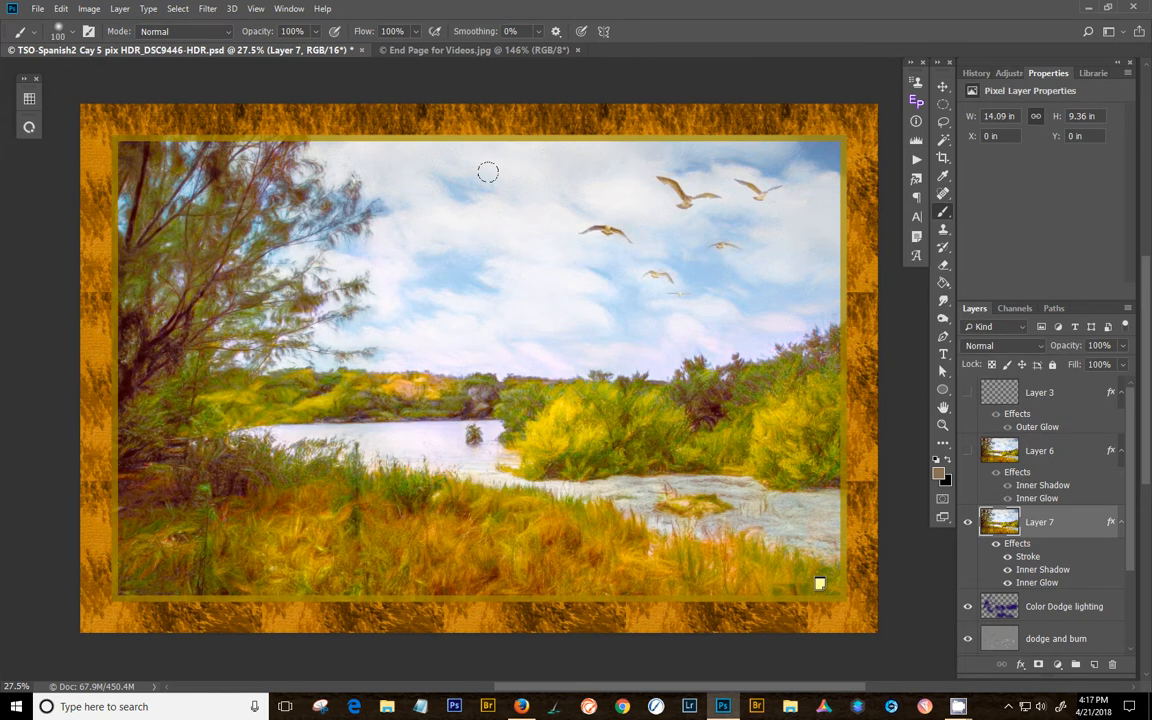
# Apply the saved SJ Shape Burst Border Style preset to Layer 7
pyautogui.doubleClick(1092, 524)
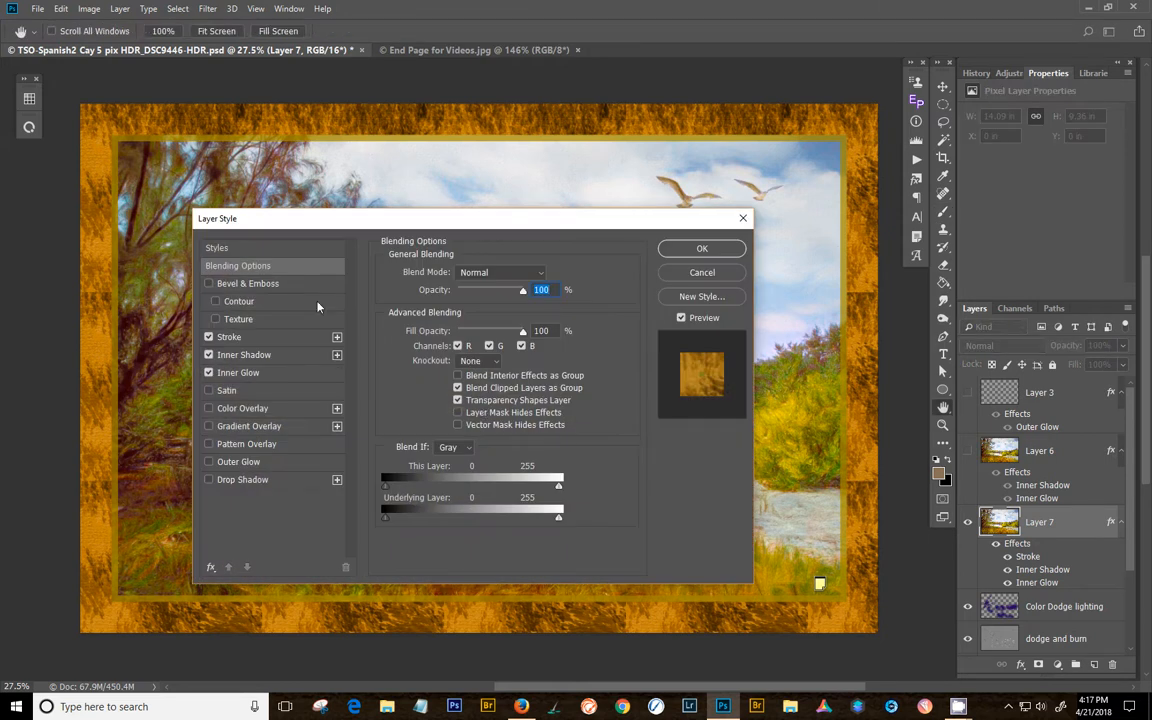
pyautogui.click(280, 250)
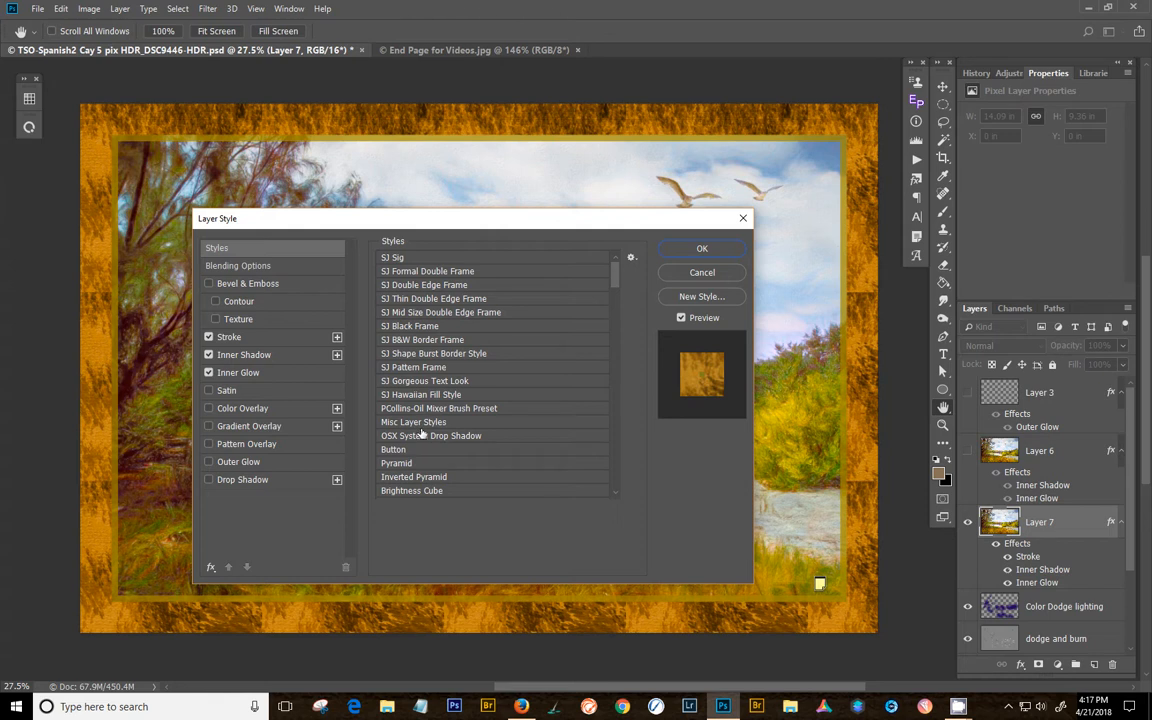
pyautogui.click(421, 355)
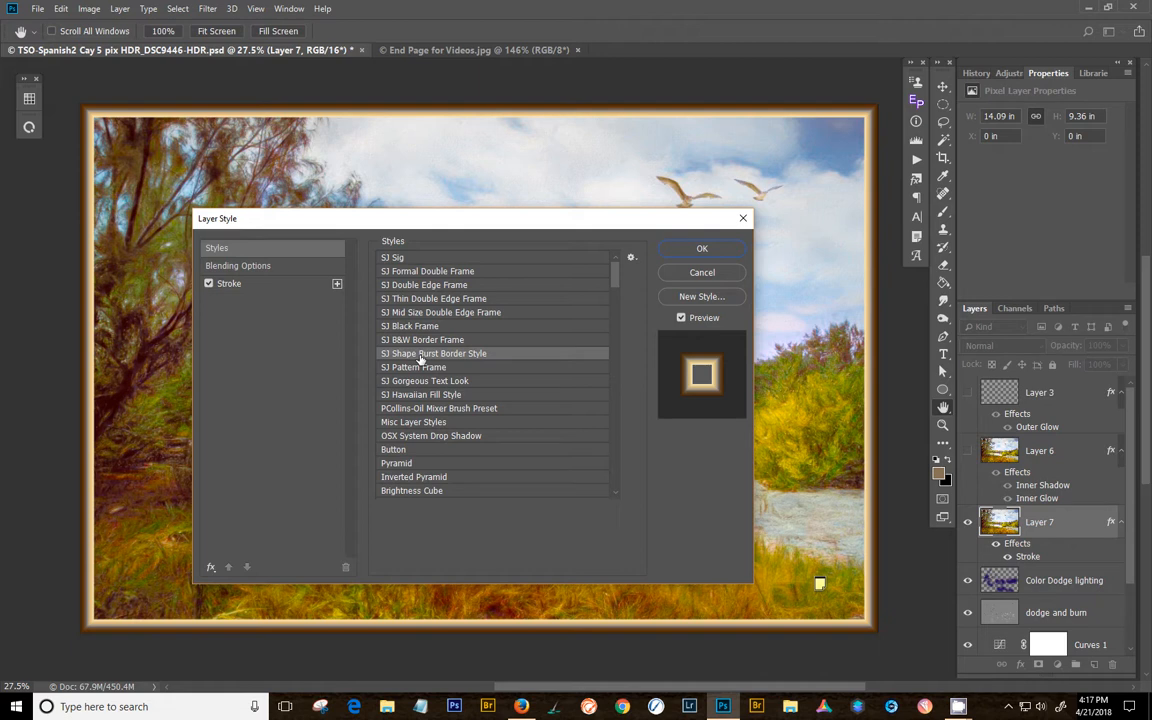
pyautogui.click(687, 251)
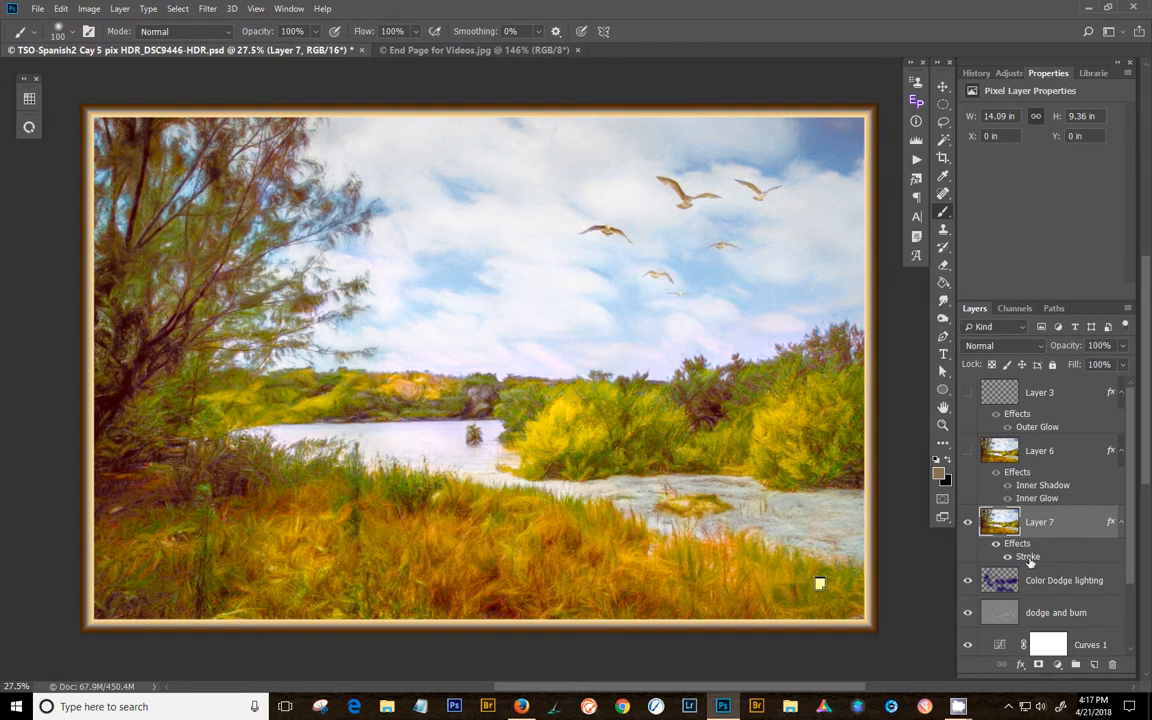
# Try recolouring the stroke gradient's 51% stop to a gold sampled from the bushes and widening the stroke to 177 px, then cancel
pyautogui.doubleClick(1028, 557)
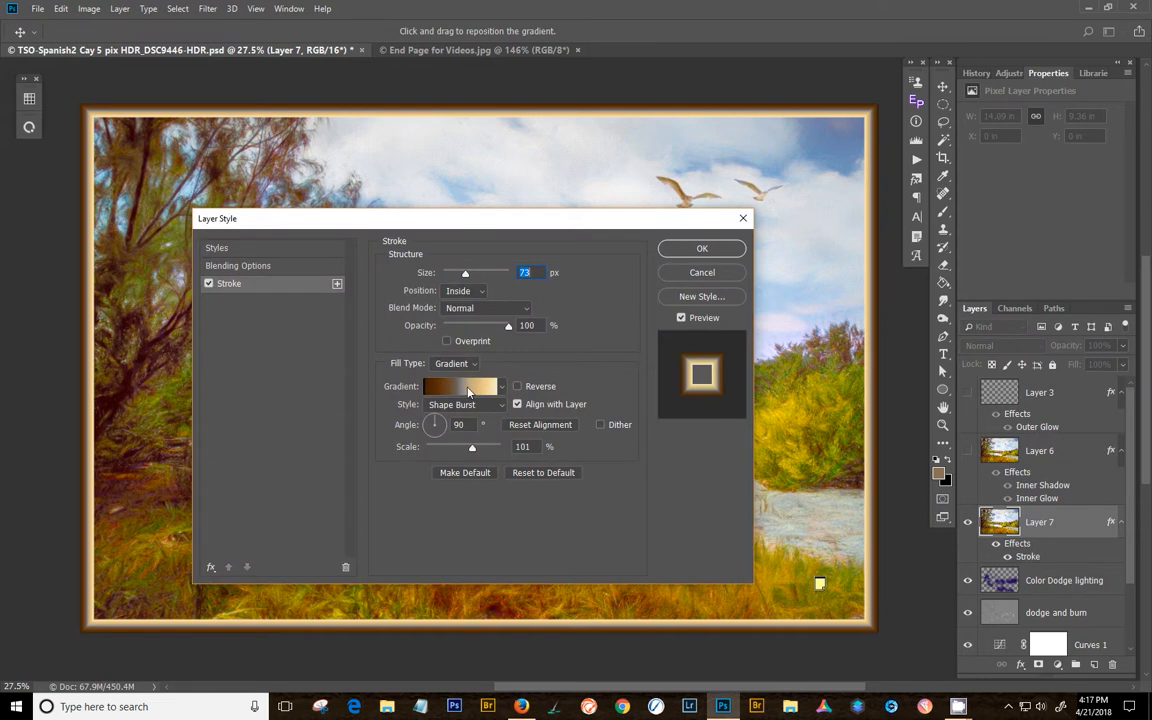
pyautogui.click(467, 388)
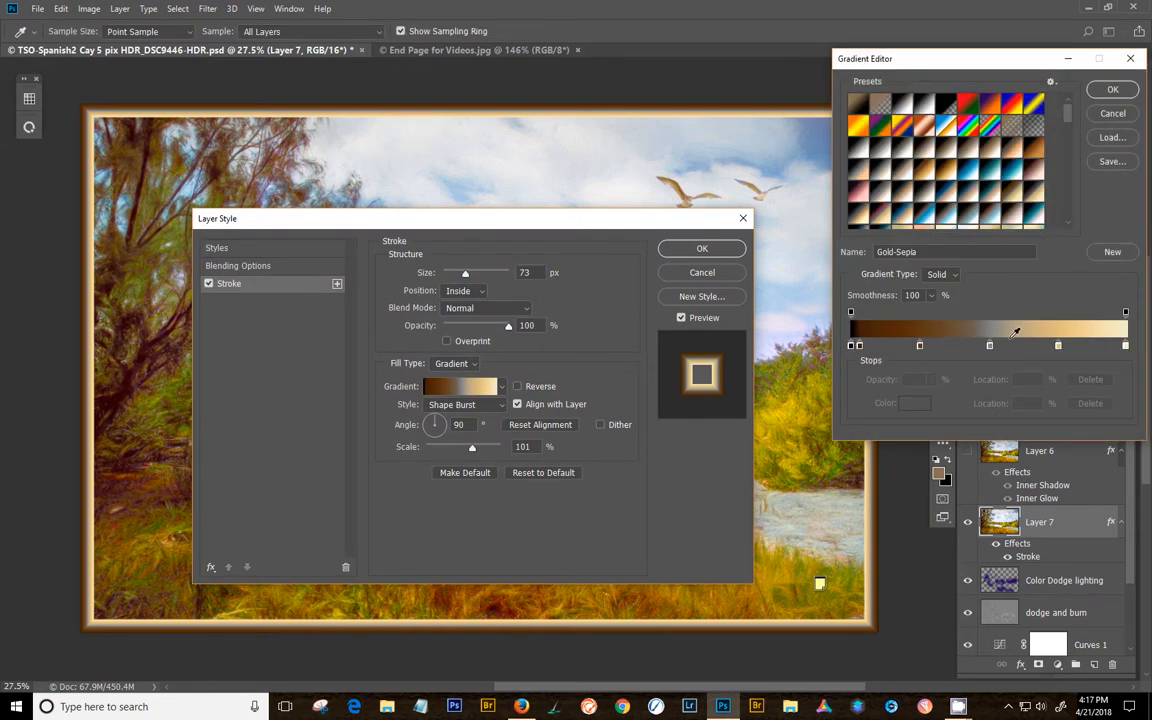
pyautogui.click(989, 350)
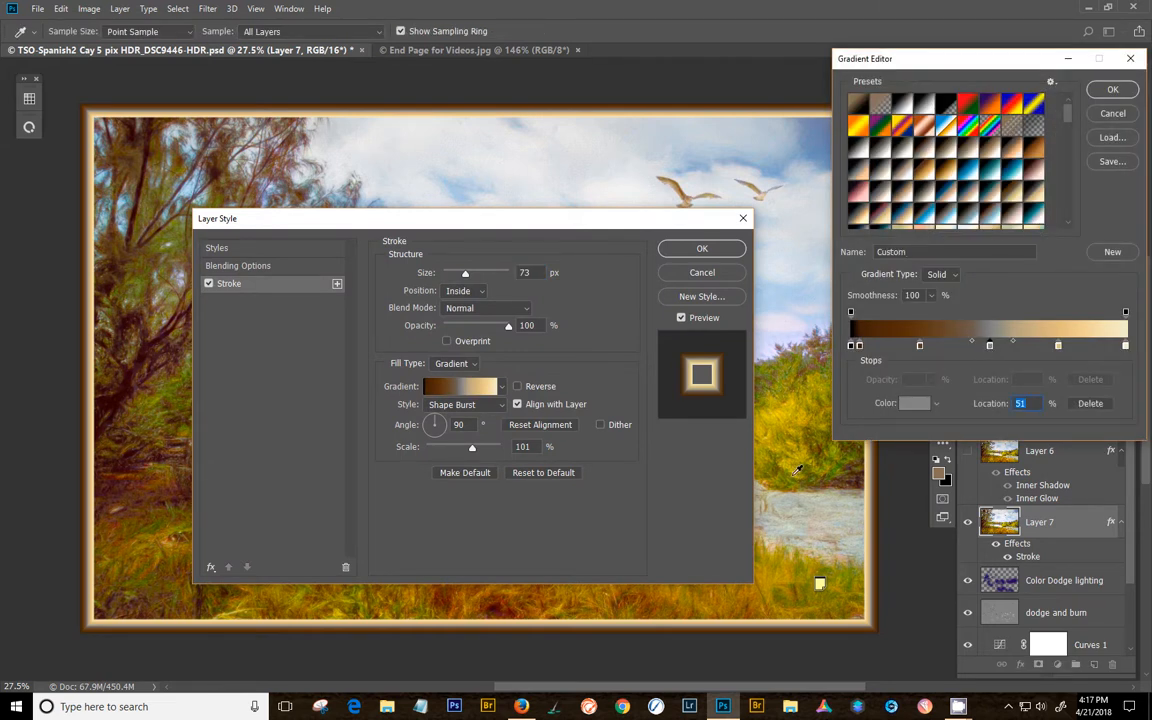
pyautogui.click(798, 454)
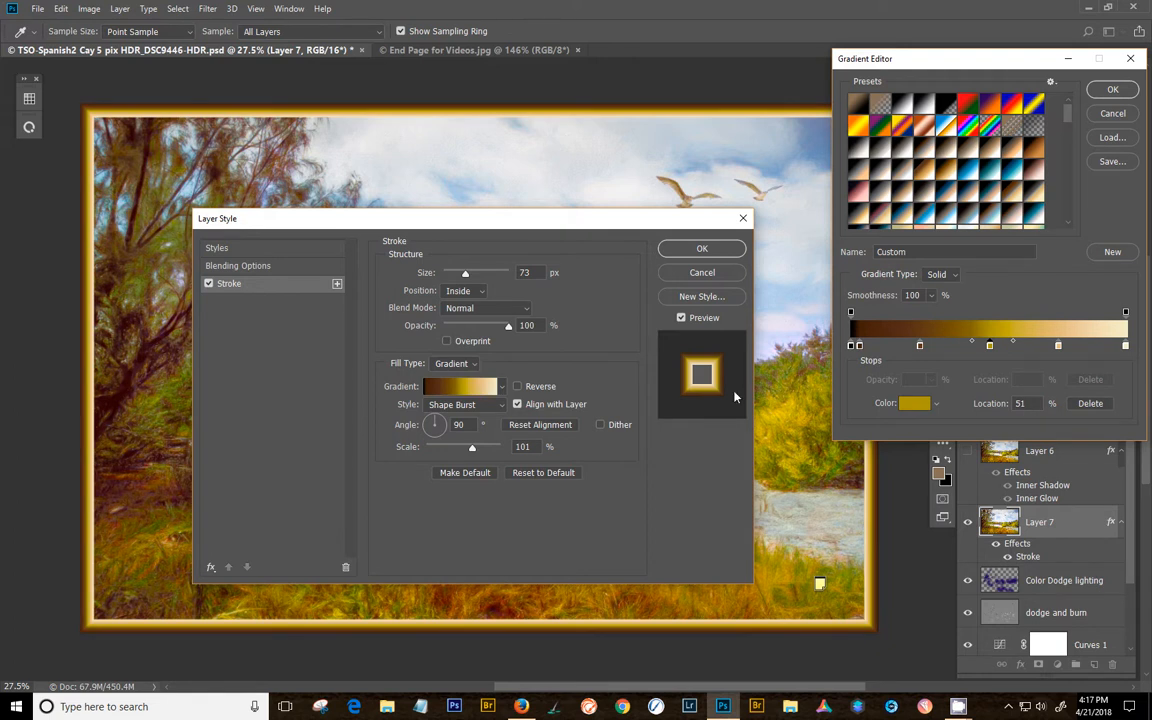
pyautogui.click(1113, 90)
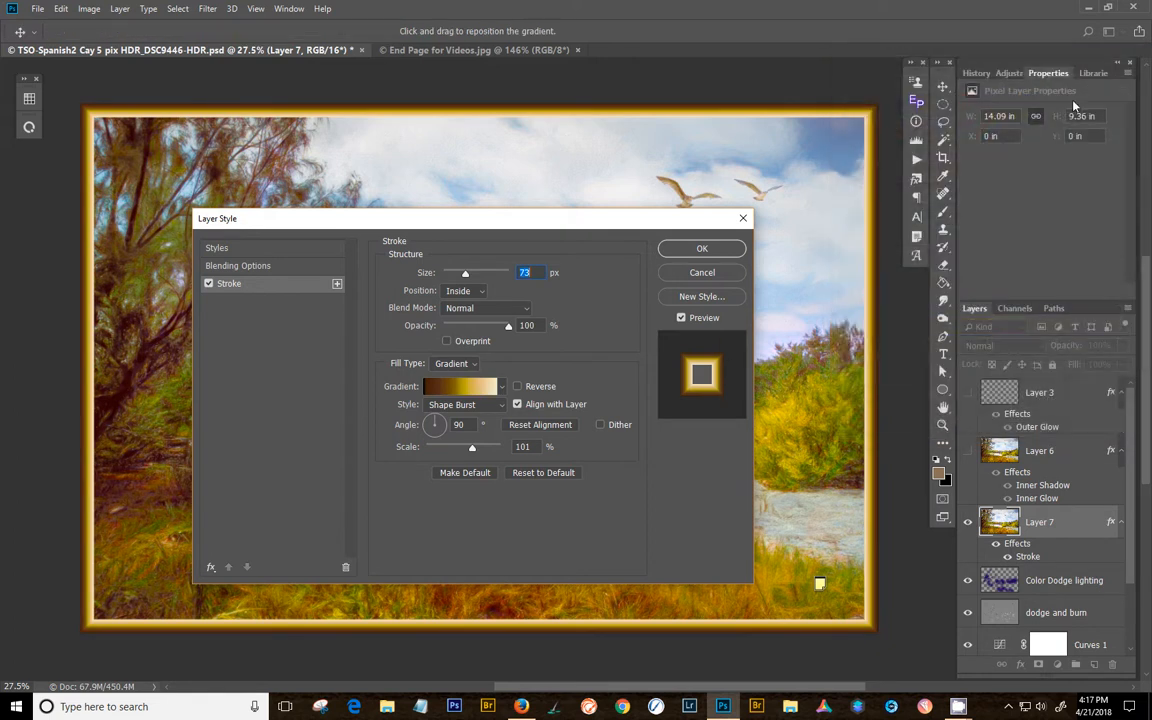
pyautogui.moveTo(467, 280); pyautogui.dragTo(491, 278)
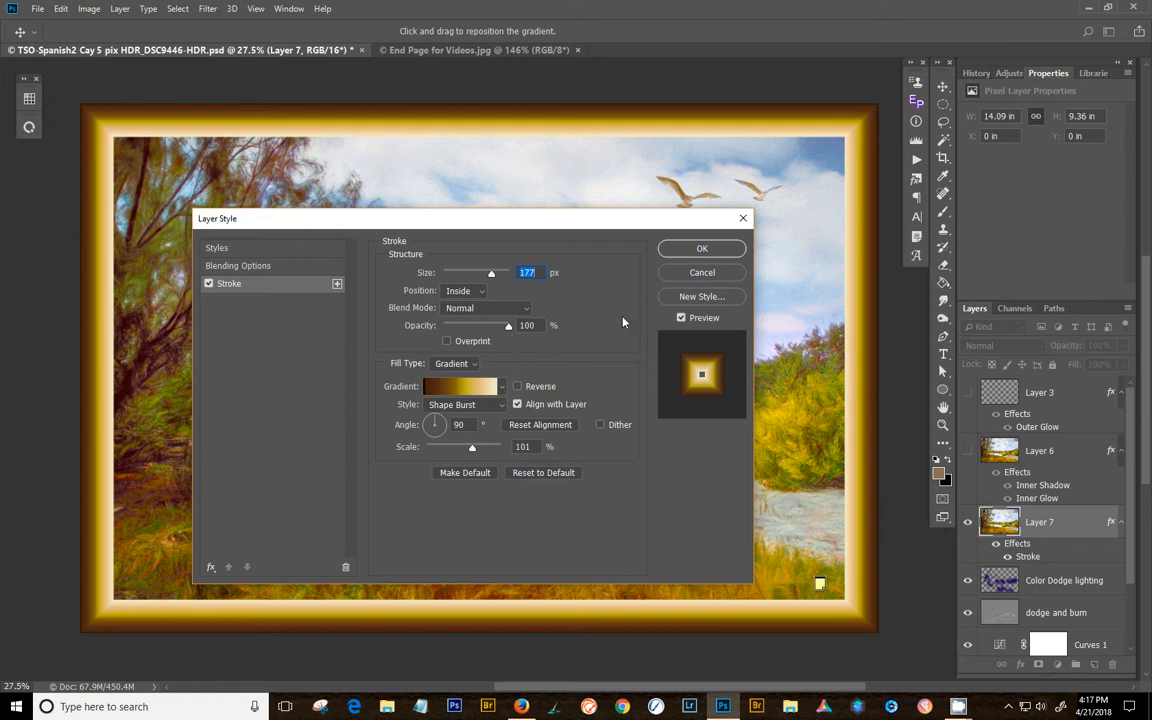
pyautogui.click(672, 275)
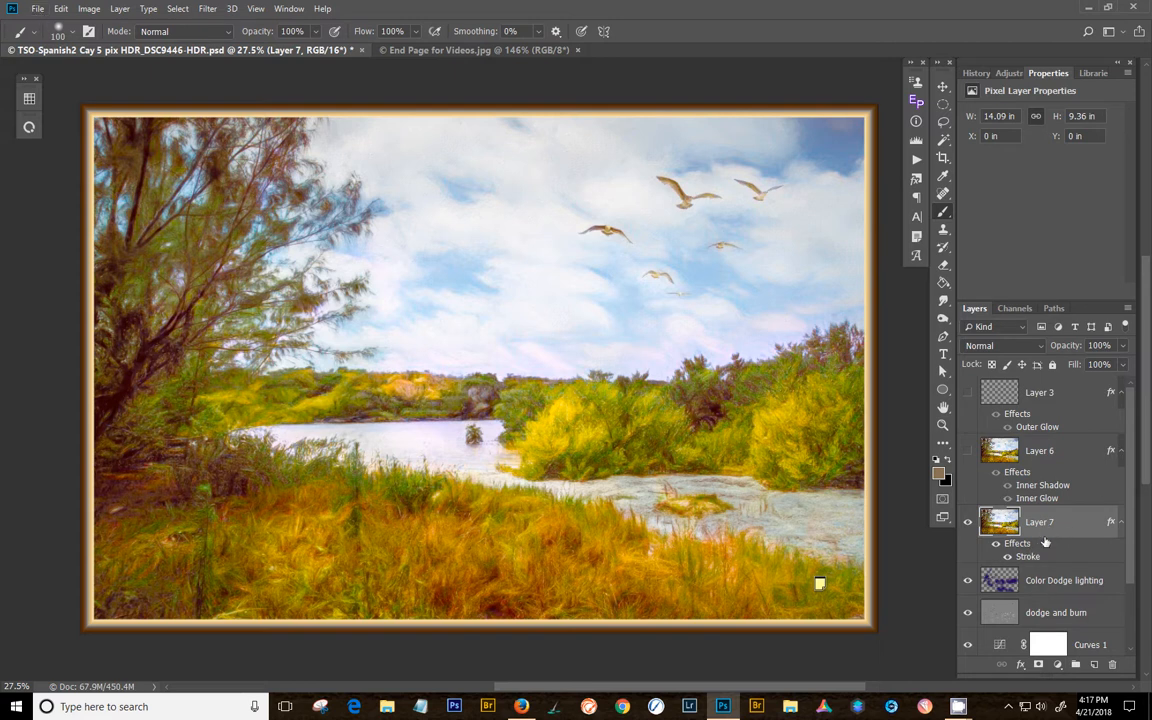
# Replace Layer 7's style with the saved SJ Formal Double Frame preset
pyautogui.doubleClick(1026, 556)
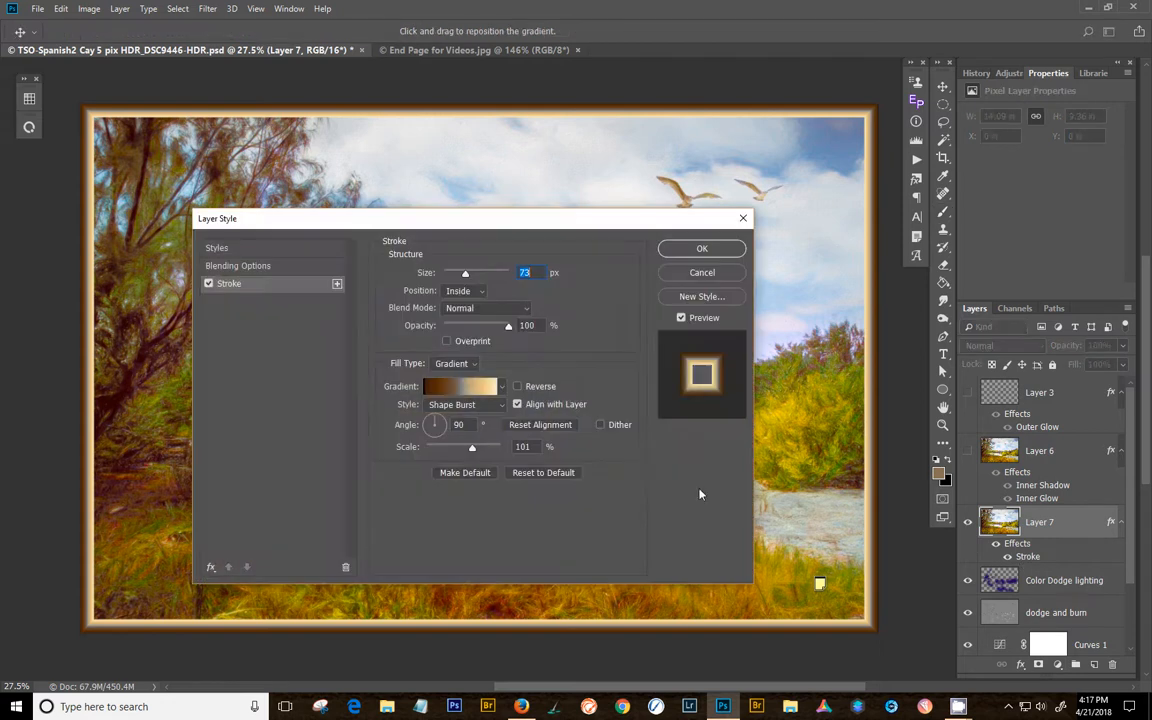
pyautogui.click(237, 247)
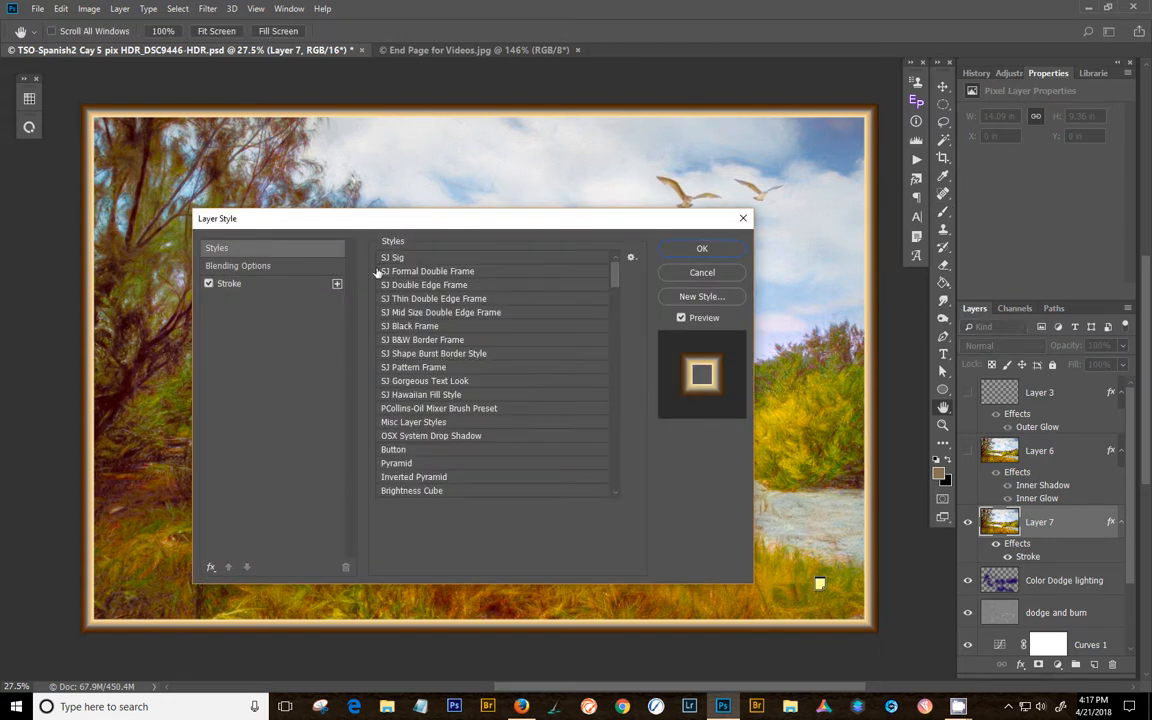
pyautogui.click(422, 275)
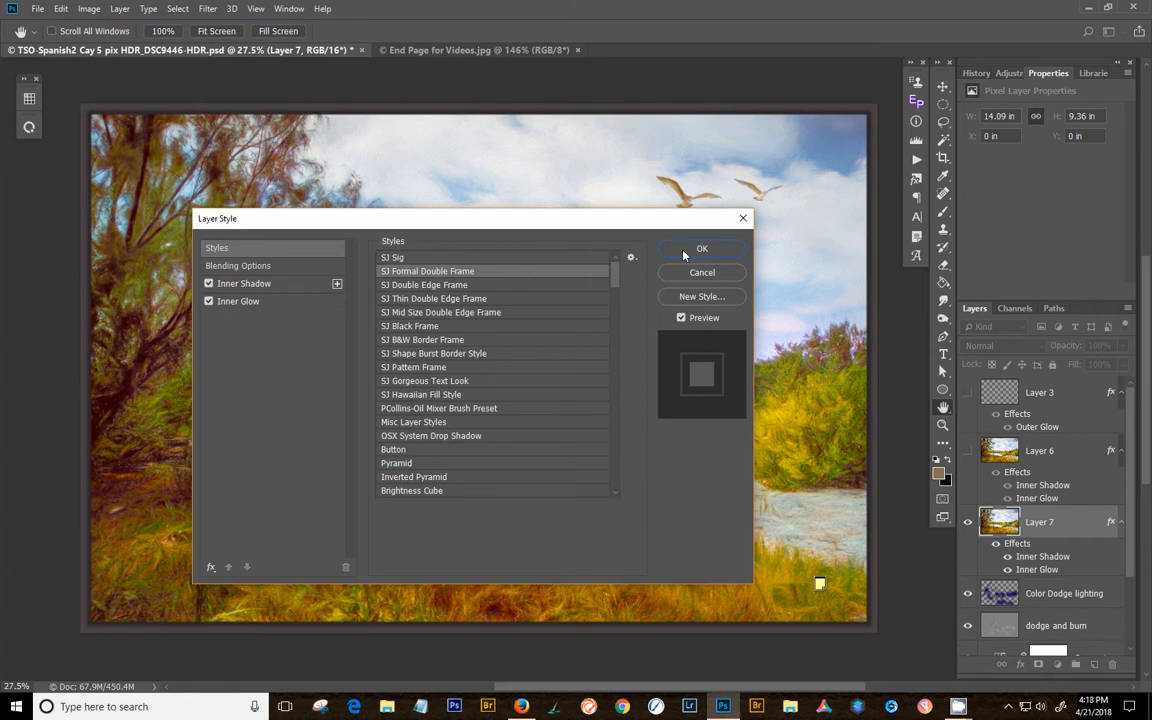
# Recolour the frame's inner shadow to muted olive #7e7948 sampled from the bushes, and accept the layer style
pyautogui.click(225, 283)
pyautogui.click(540, 274)
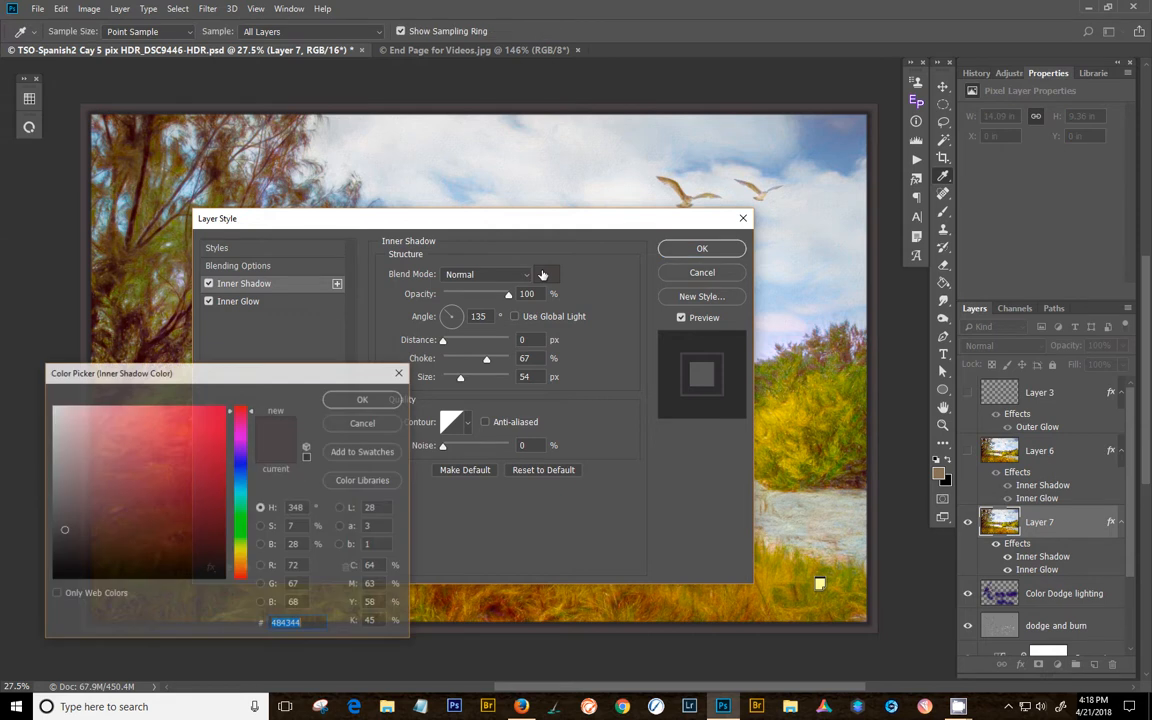
pyautogui.click(842, 386)
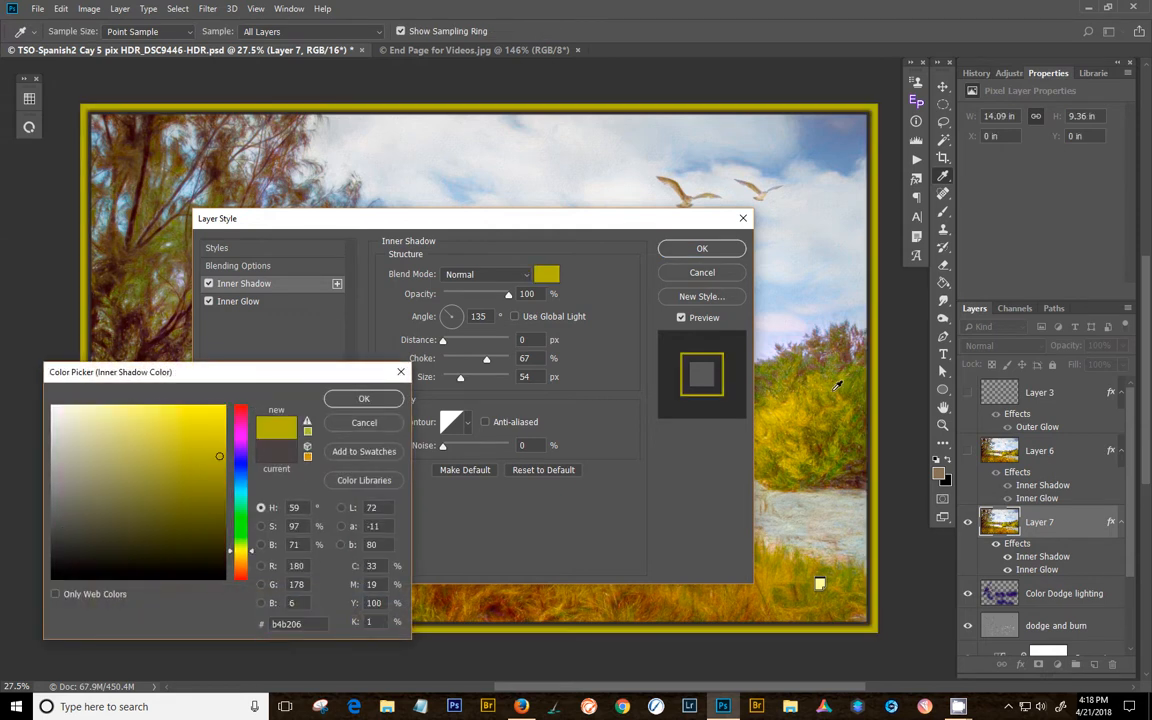
pyautogui.click(825, 345)
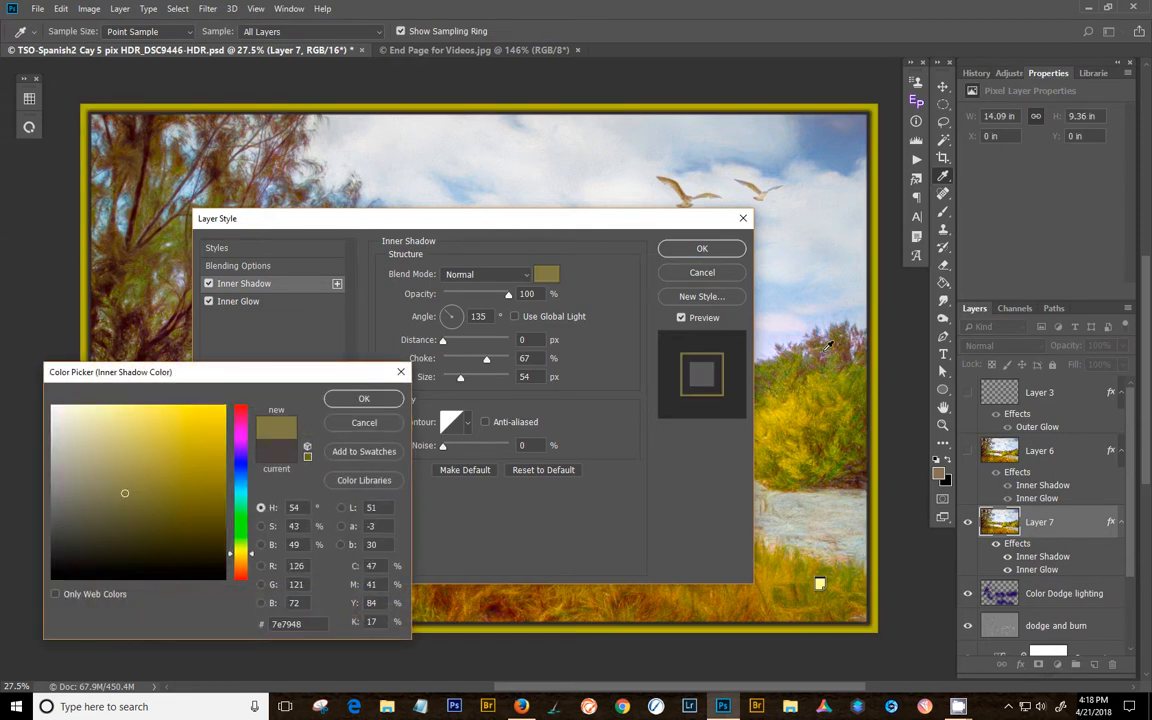
pyautogui.click(362, 399)
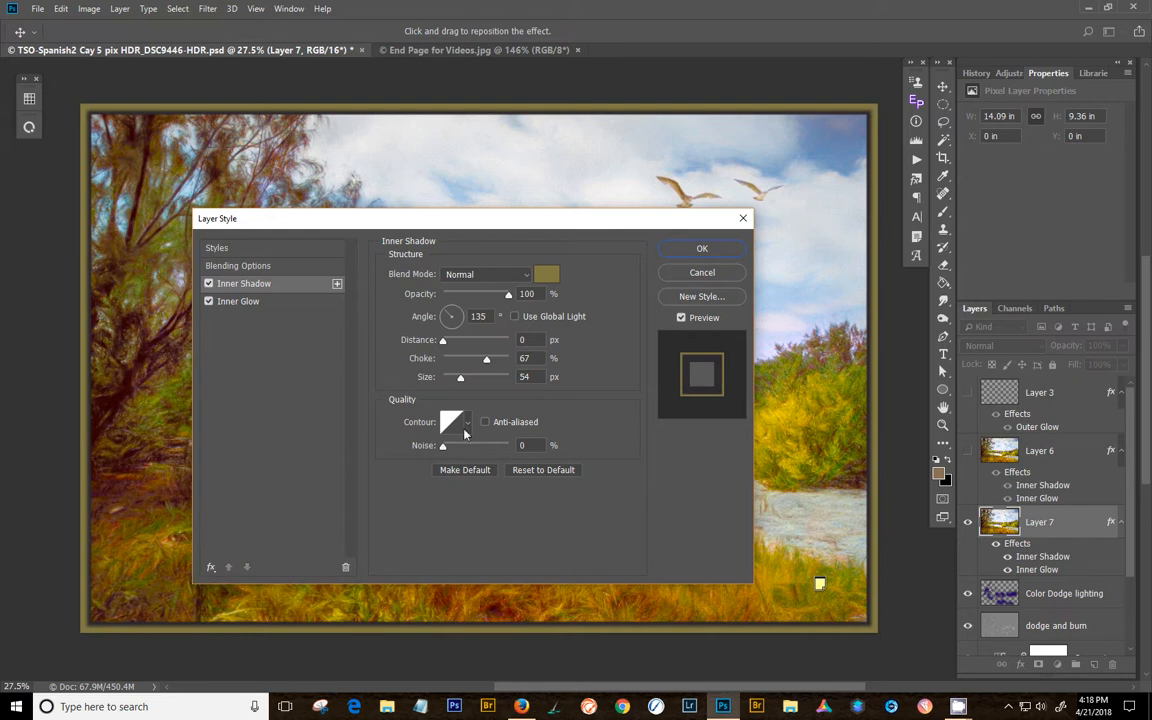
pyautogui.click(689, 253)
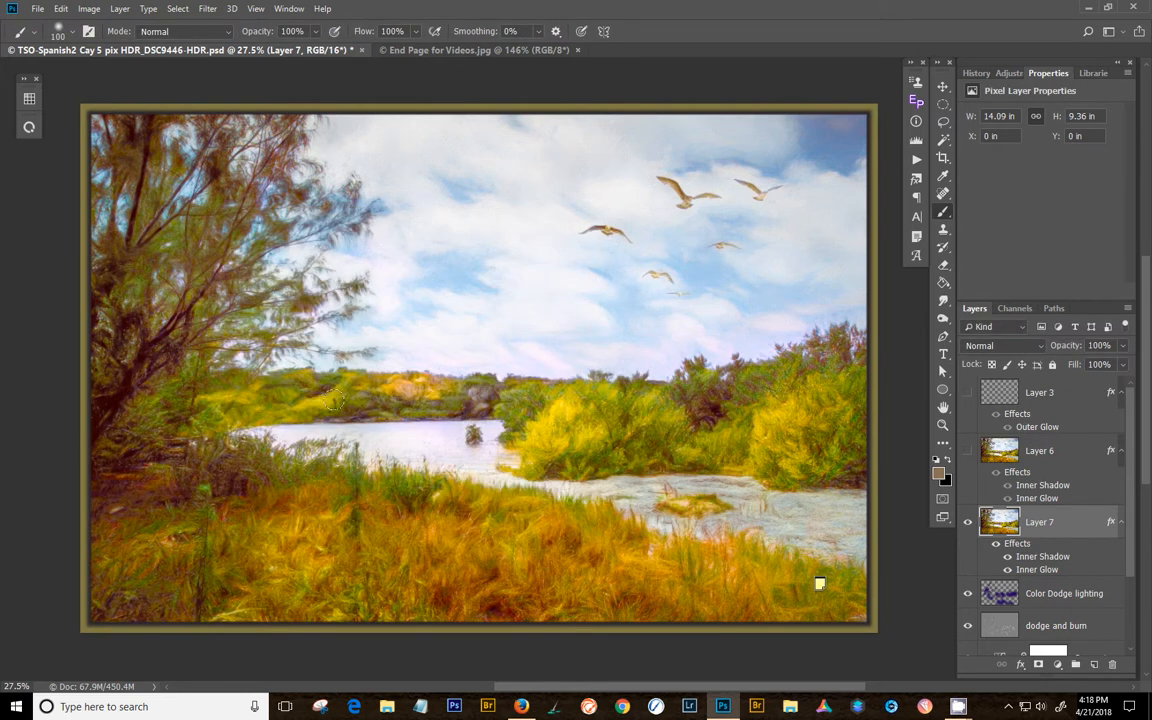
# Switch to the End Page for Videos.jpg document
pyautogui.click(443, 50)
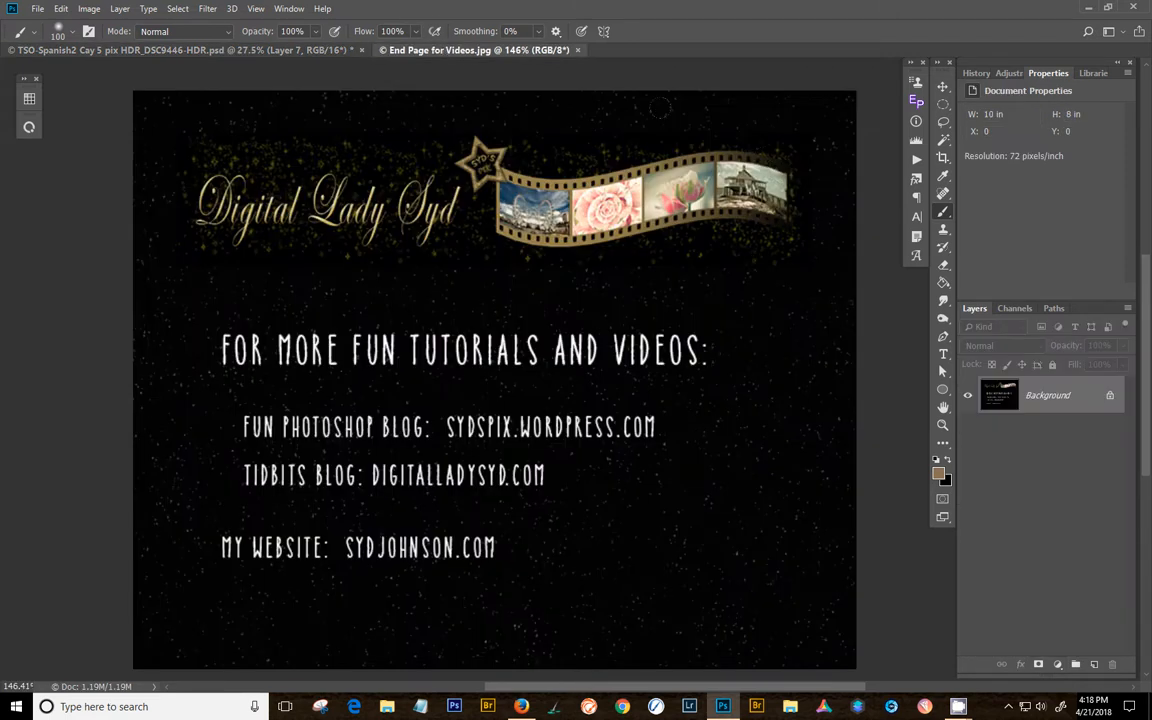